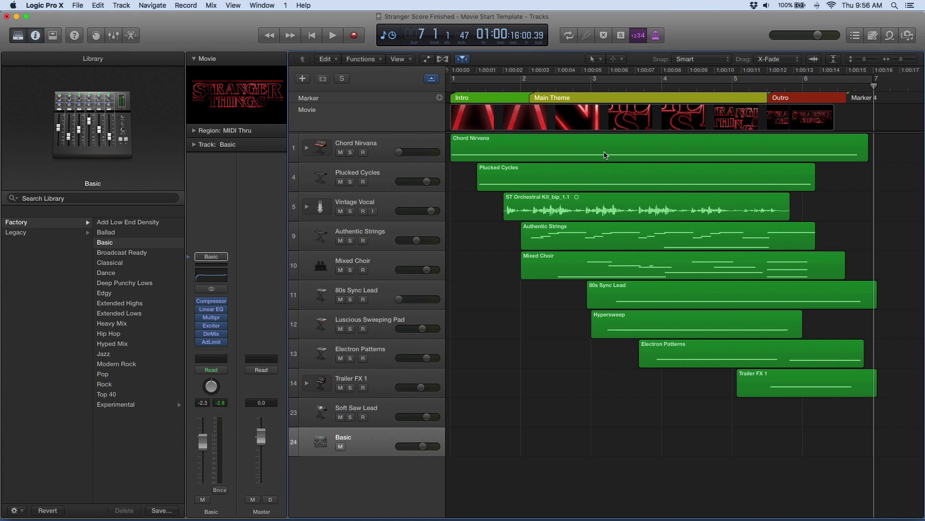
Select the Chord Nirvana, Plucked Cycles, 80s Sync Lead, Strings/Choir and ST Orchestral Kit regions in turn
left_click(606, 154)
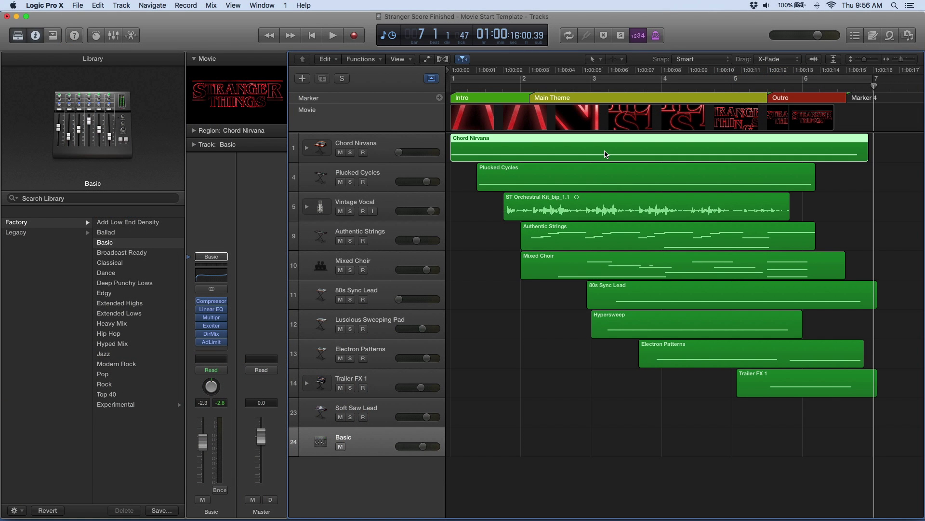
left_click(619, 178)
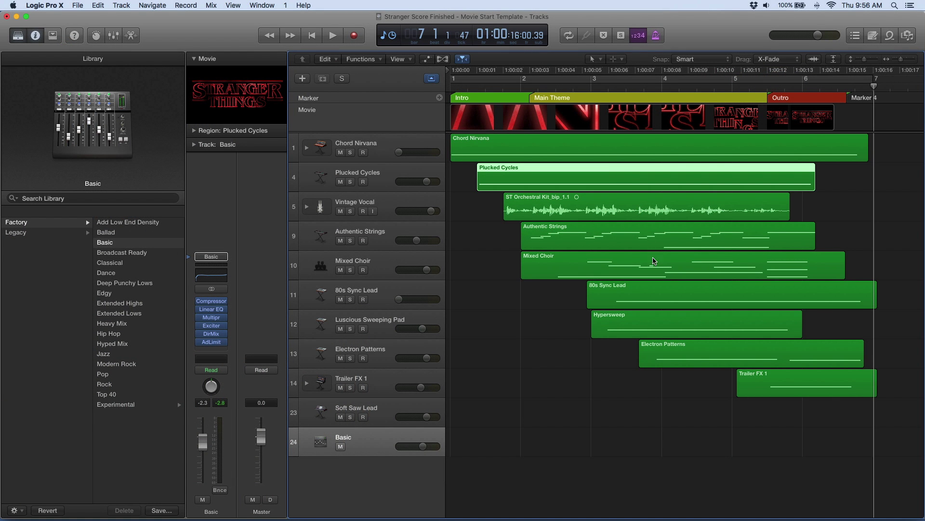
left_click(659, 296)
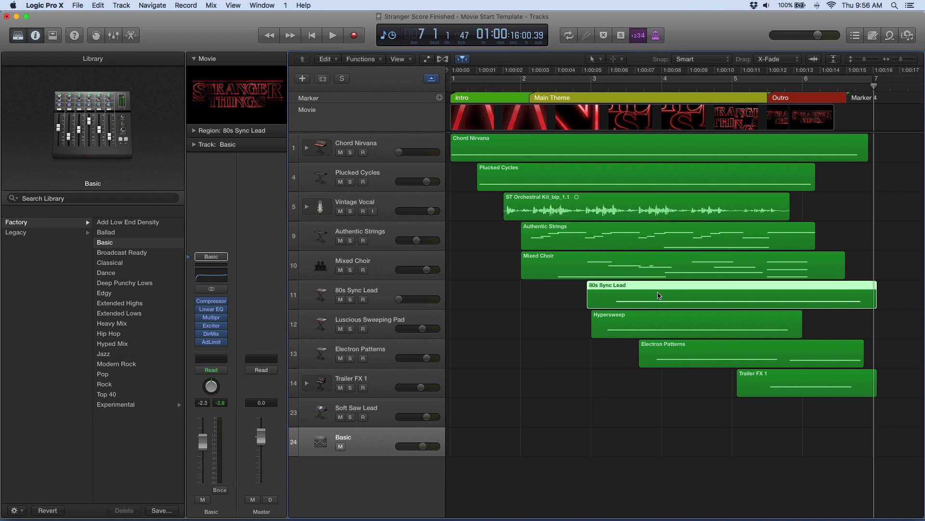
left_click_drag(579, 336, 490, 210)
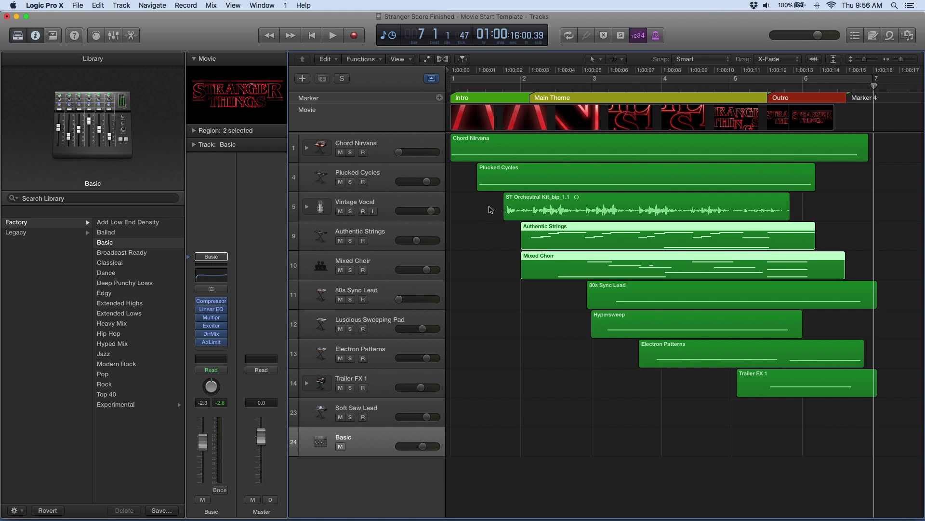
left_click(522, 210)
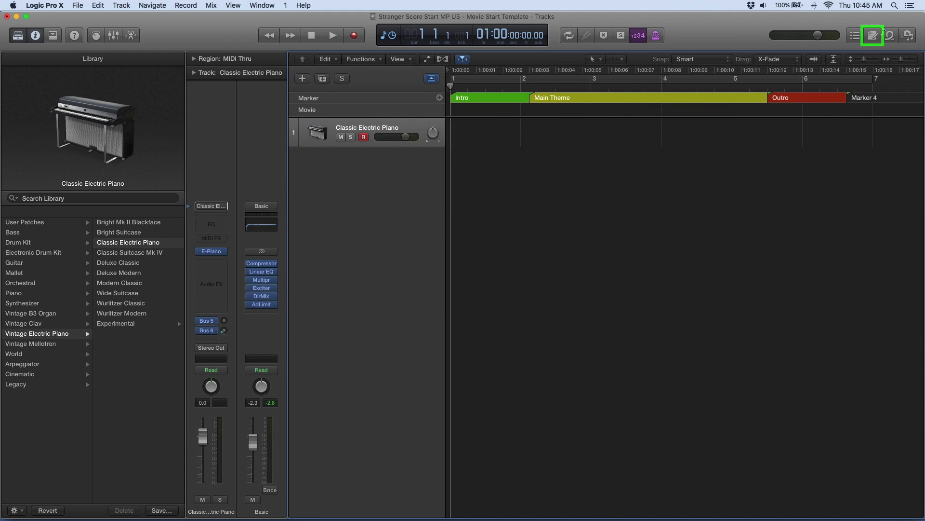
Open the project Note Pad and switch the notes into edit mode
left_click(876, 38)
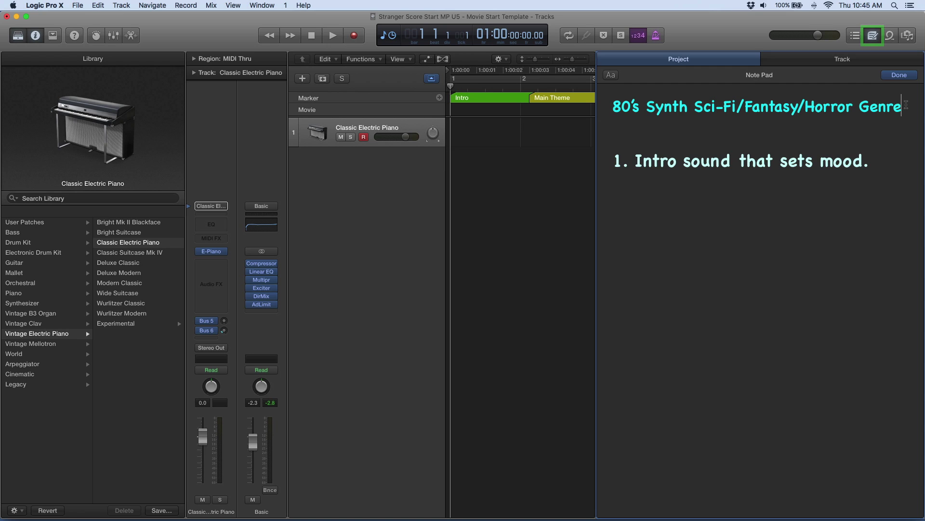
left_click(906, 104)
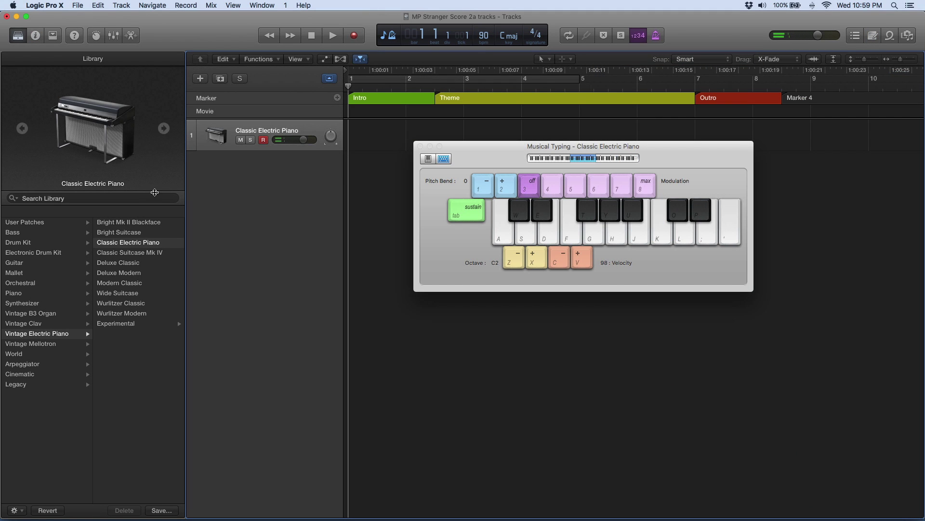
Search the Library for '80s' and audition 80s FM Bass Attack, 80s FM Piano and 80s Fizzy Synth
left_click(143, 198)
type("80s")
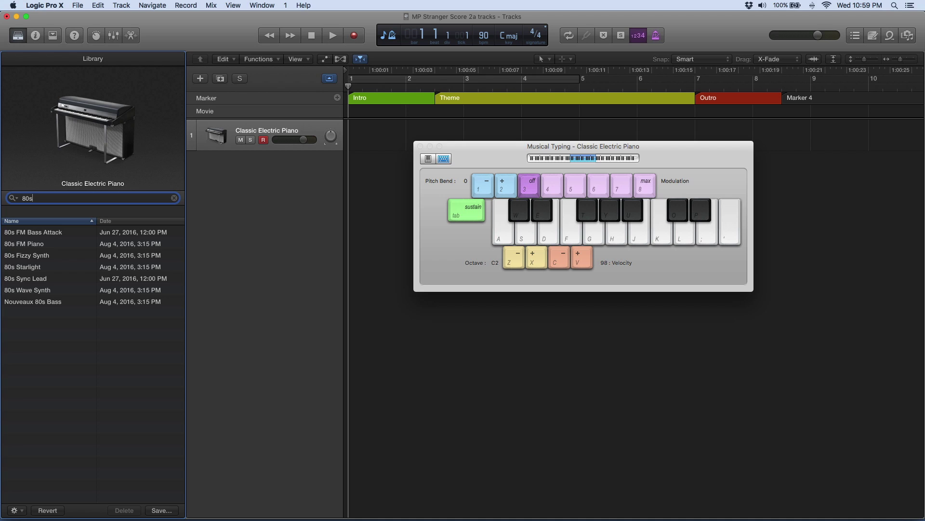
left_click(41, 236)
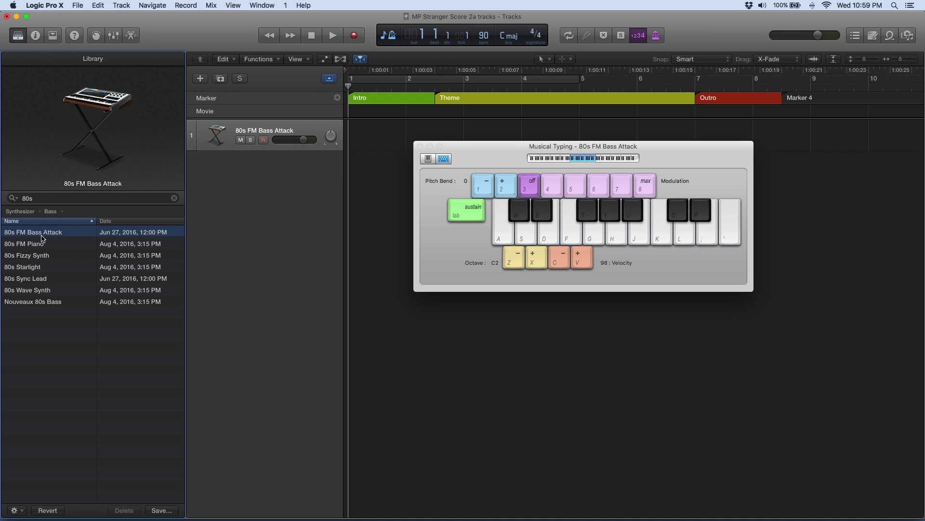
key("h")
key("Down")
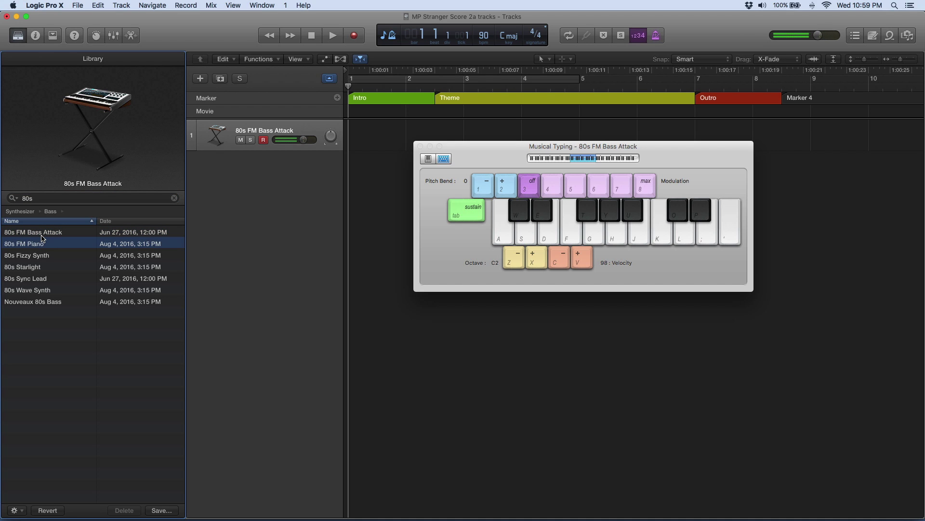
key("h")
key("Down")
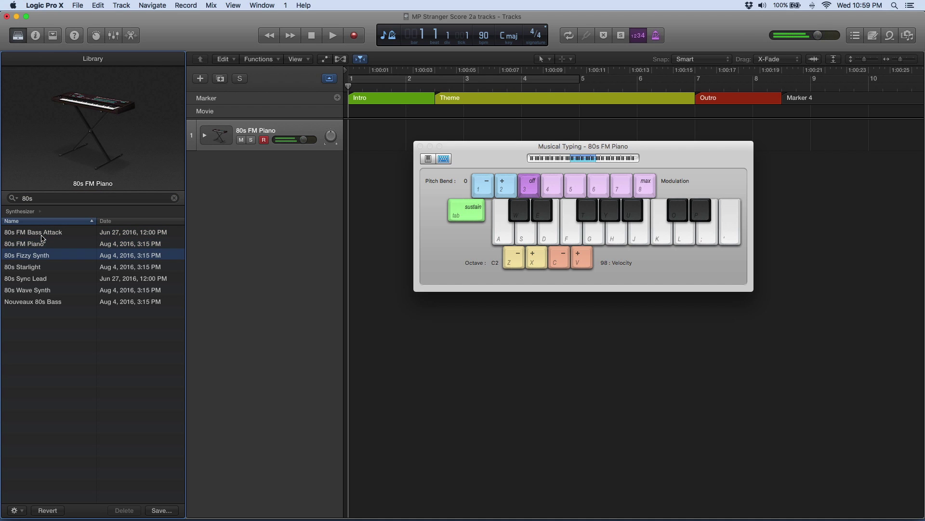
key("h")
Audition 80s Starlight, 80s Sync Lead, 80s Wave Synth and Nouveaux 80s Bass
key("Down")
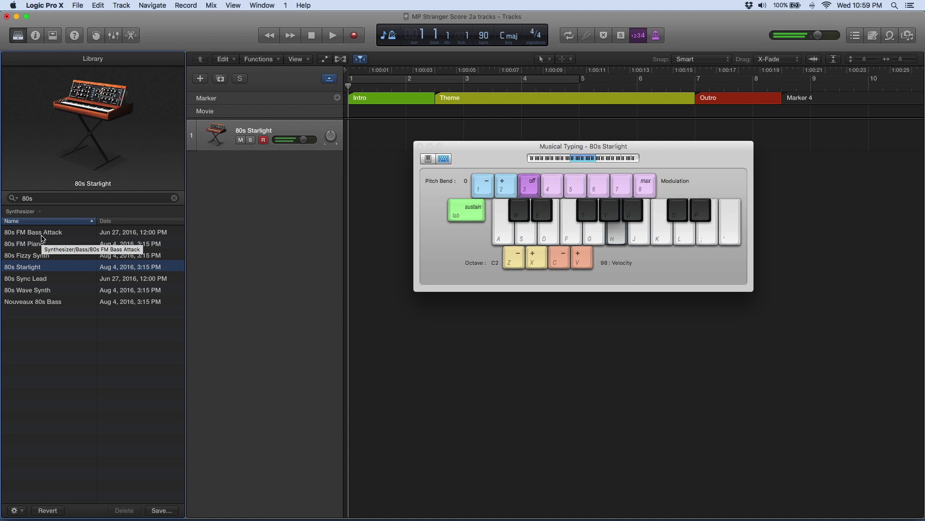
key("Down")
key("h")
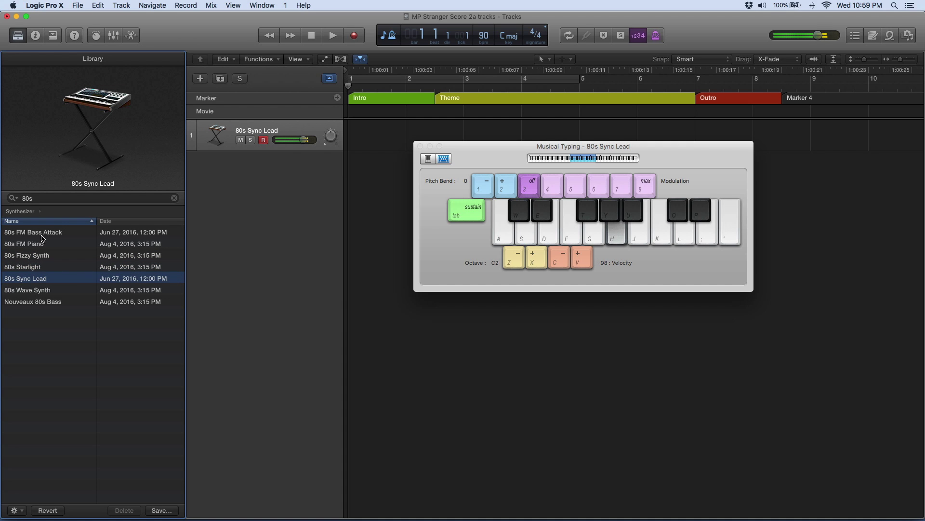
key("Down")
key("h")
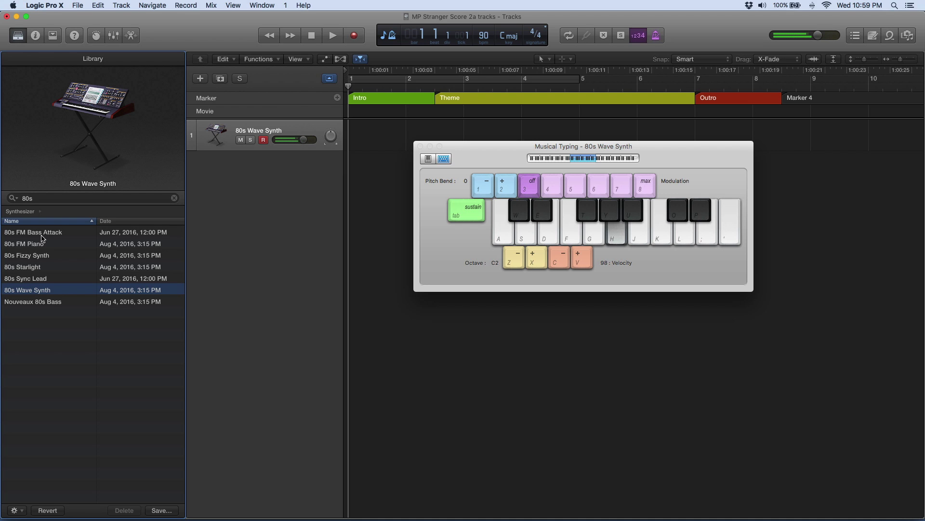
key("Down")
key("h")
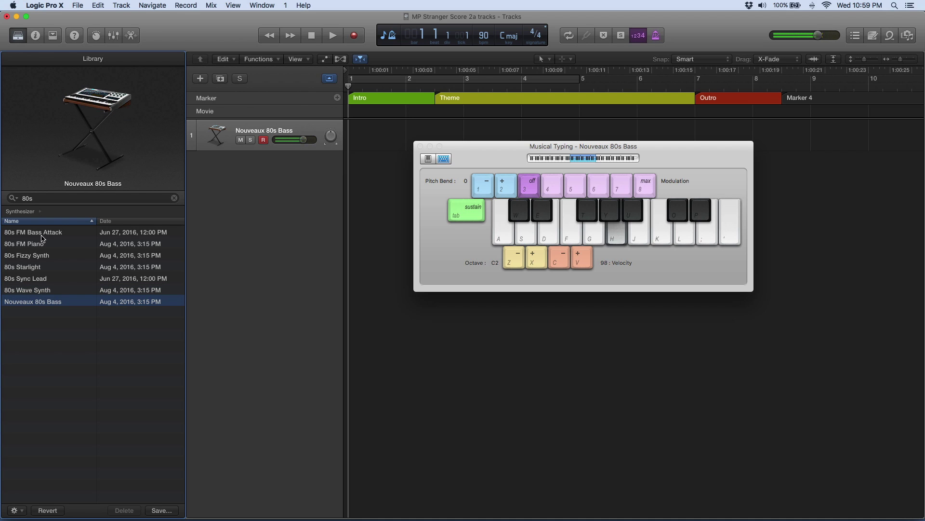
key("f")
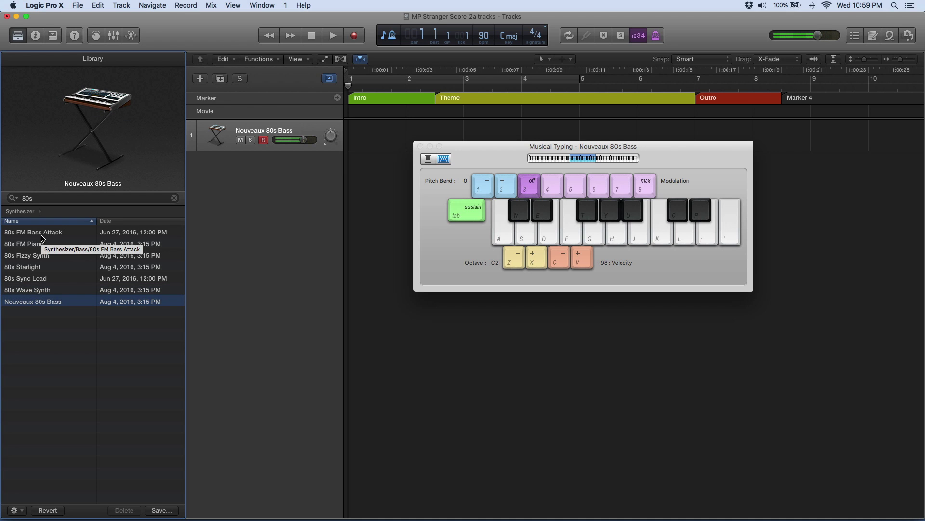
Settle on 80s Sync Lead and add a second track with the same settings
key("Up")
key("Up")
key("h")
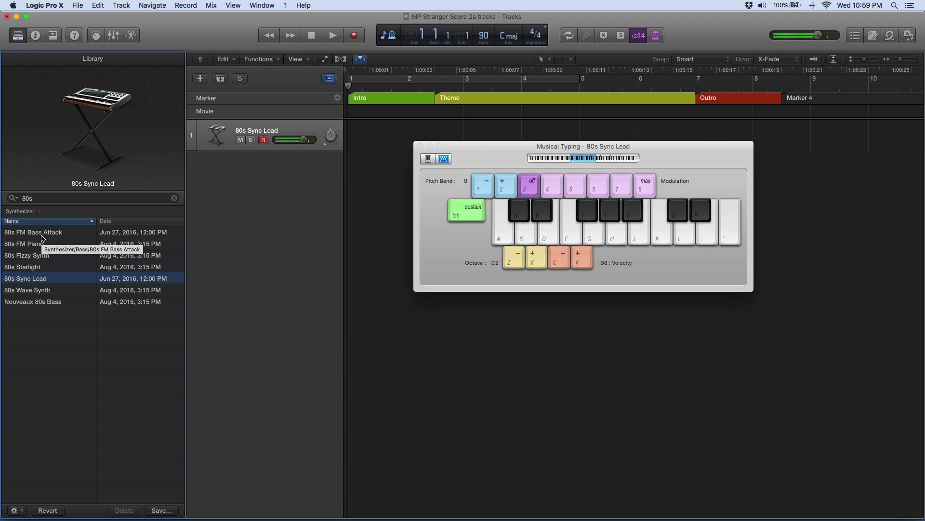
left_click(221, 79)
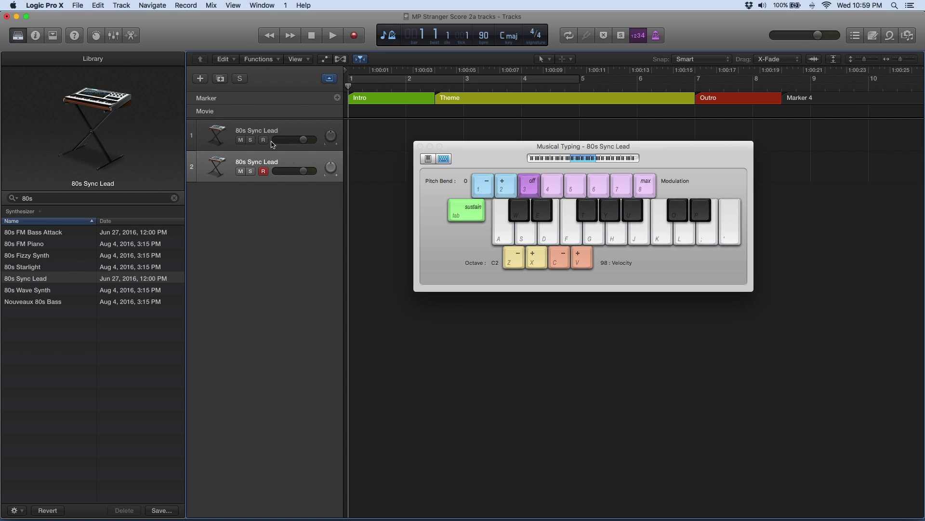
Clear the '80s' library search and audition the Chord Nirvana and Circle of Fifths tracks
left_click(174, 198)
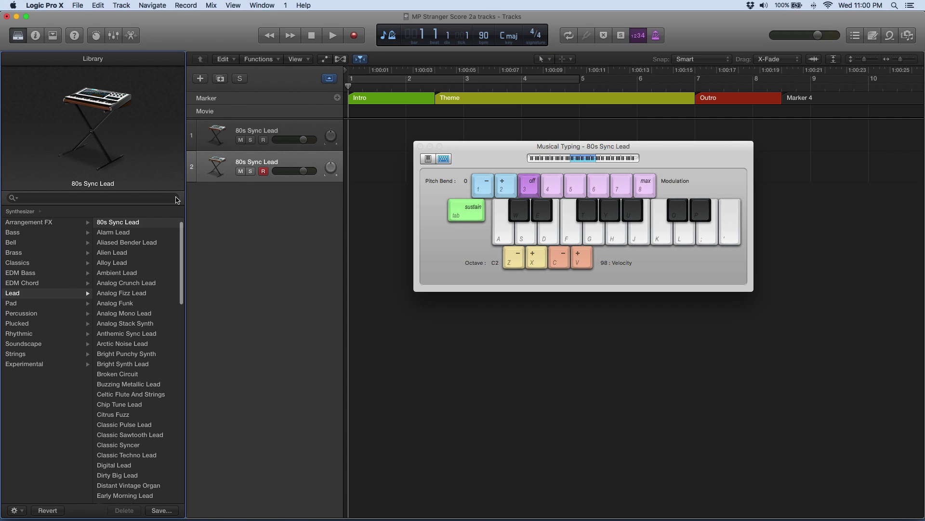
left_click(26, 213)
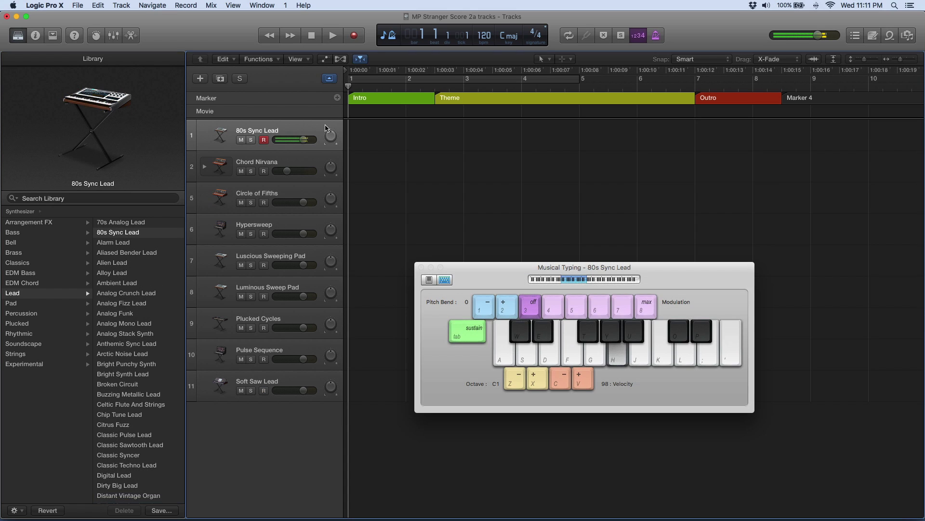
left_click(314, 161)
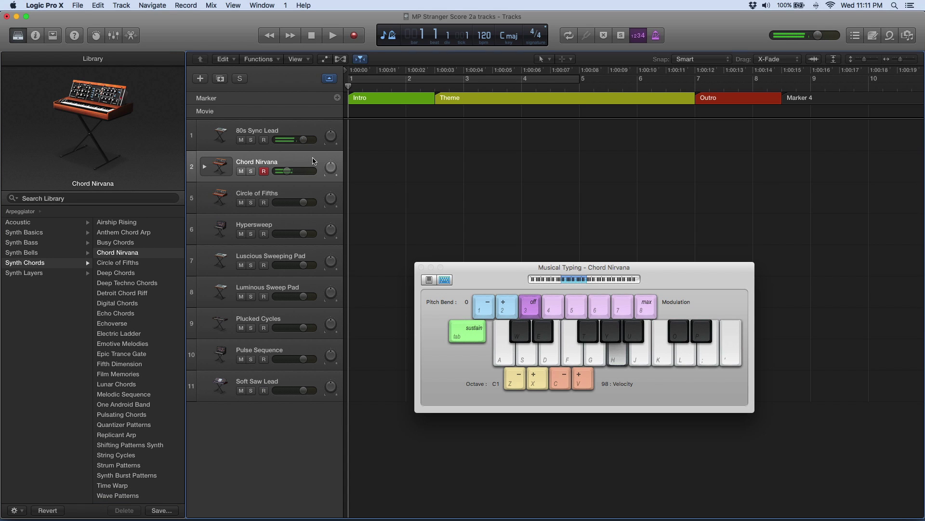
left_click(308, 190)
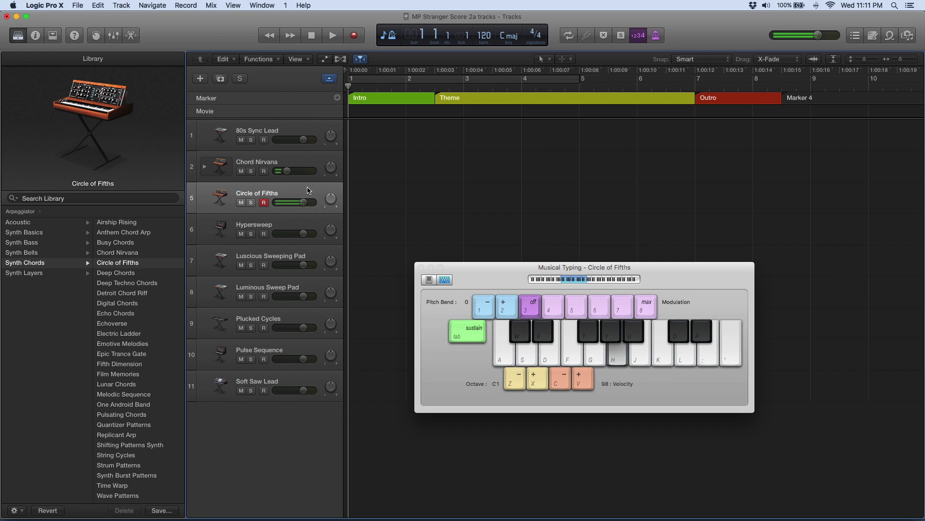
Audition Hypersweep, Luscious Sweeping Pad and Luminous Sweep Pad, ending back on Chord Nirvana
left_click(309, 218)
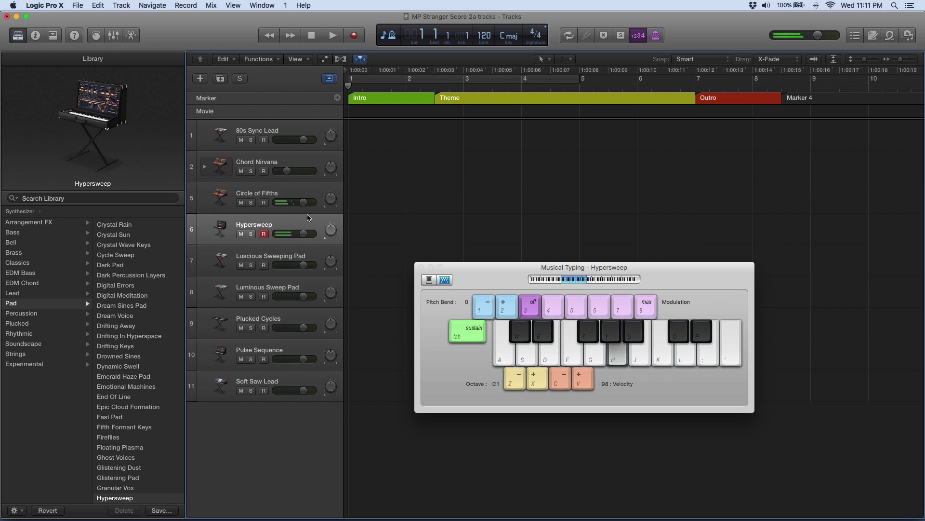
left_click(309, 250)
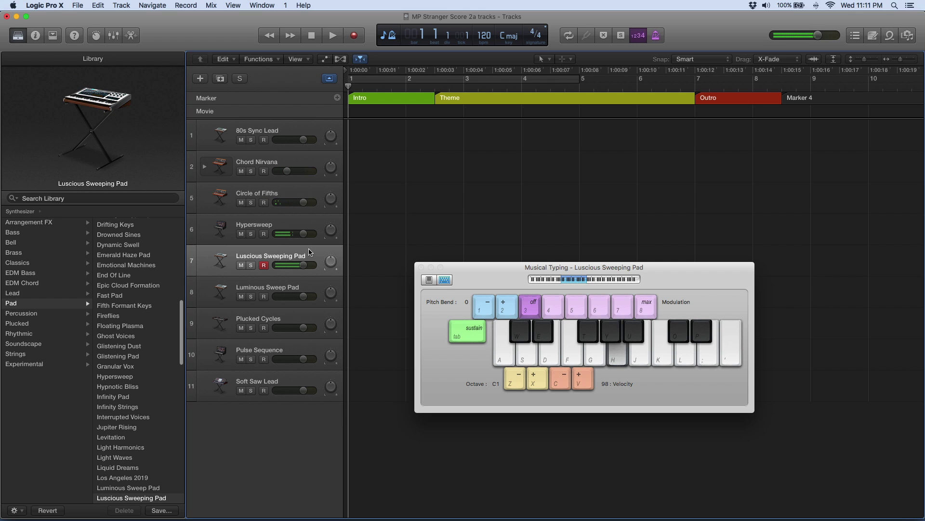
left_click(309, 288)
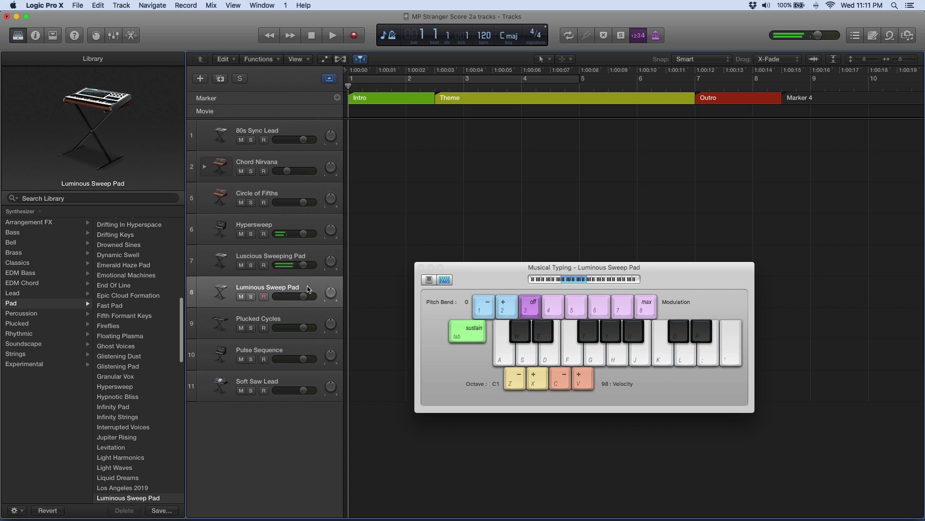
left_click(305, 158)
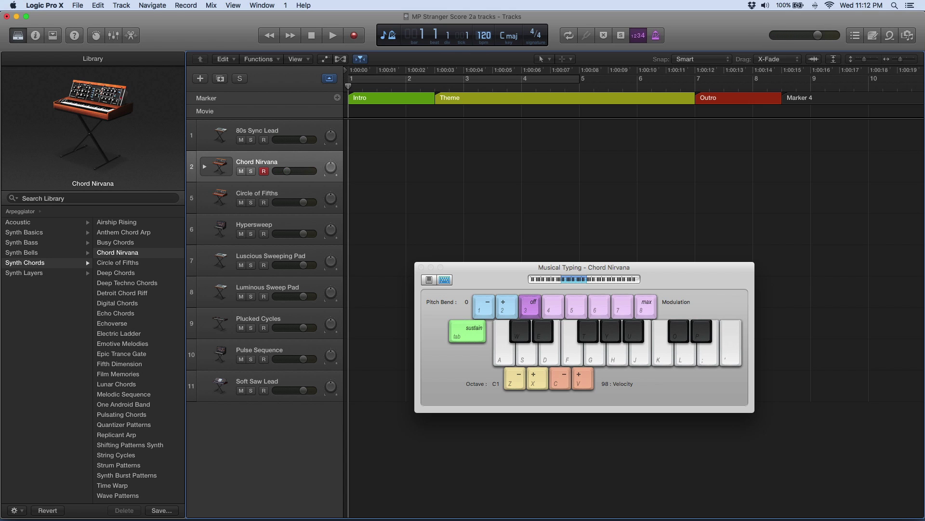
Lower the tempo to 90 bpm, then test-play Chord Nirvana and Plucked Cycles
left_click_drag(484, 35, 477, 98)
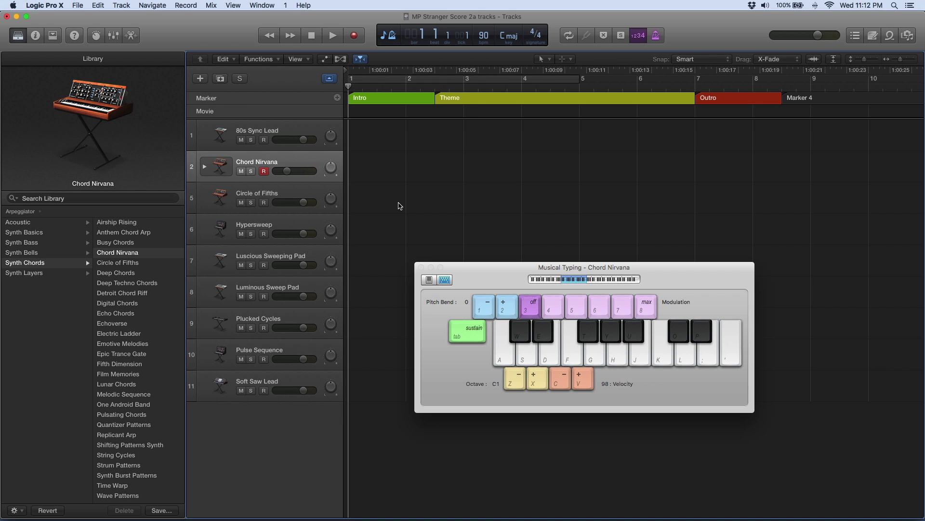
key("h")
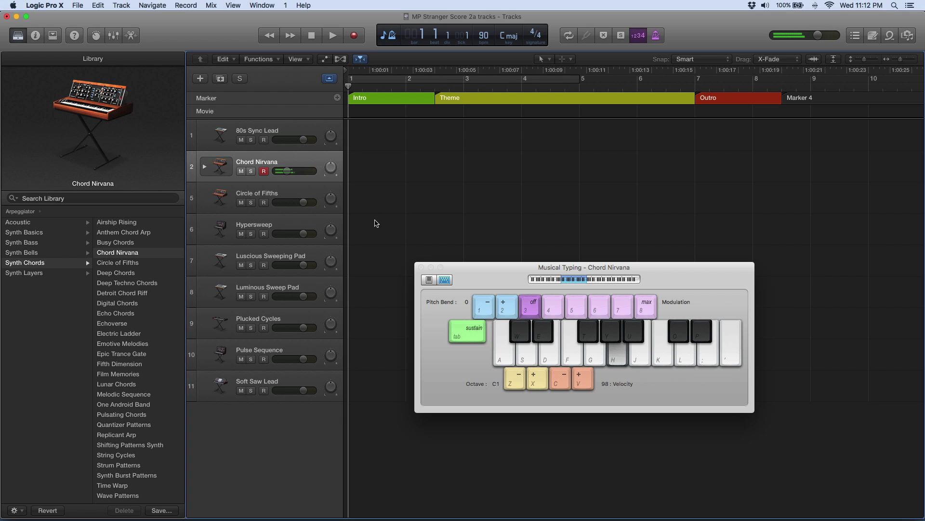
left_click(306, 322)
key("h")
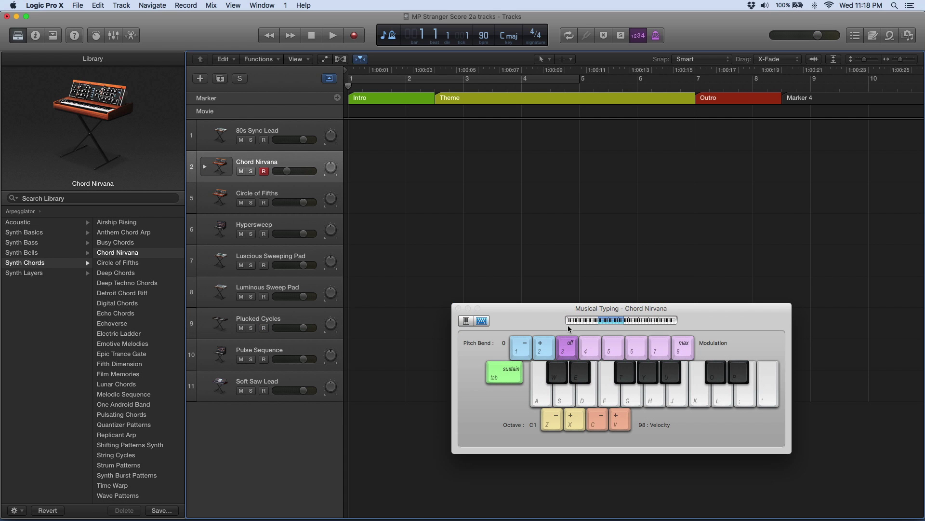
Try Chord Nirvana chords an octave lower, then record a chord part from bar 1
left_click(651, 400)
left_click(668, 379)
left_click(559, 423)
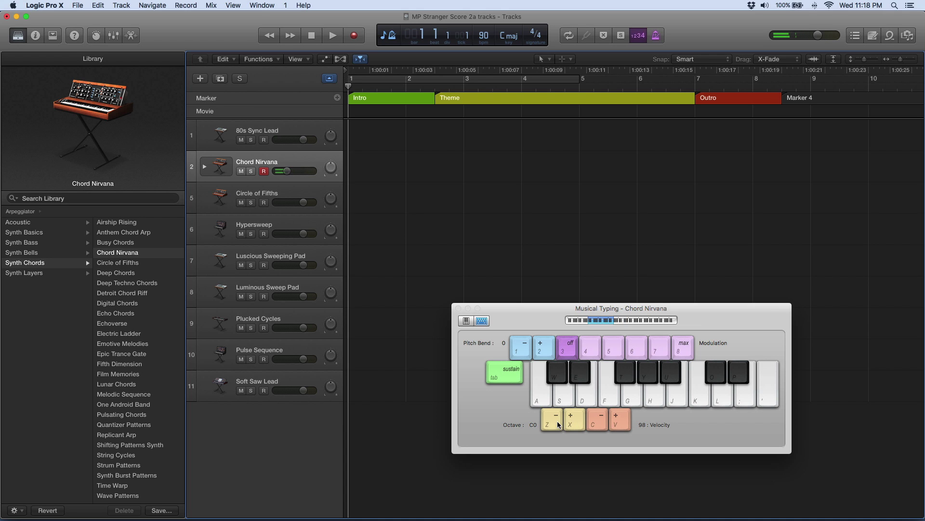
left_click(670, 374)
left_click(356, 35)
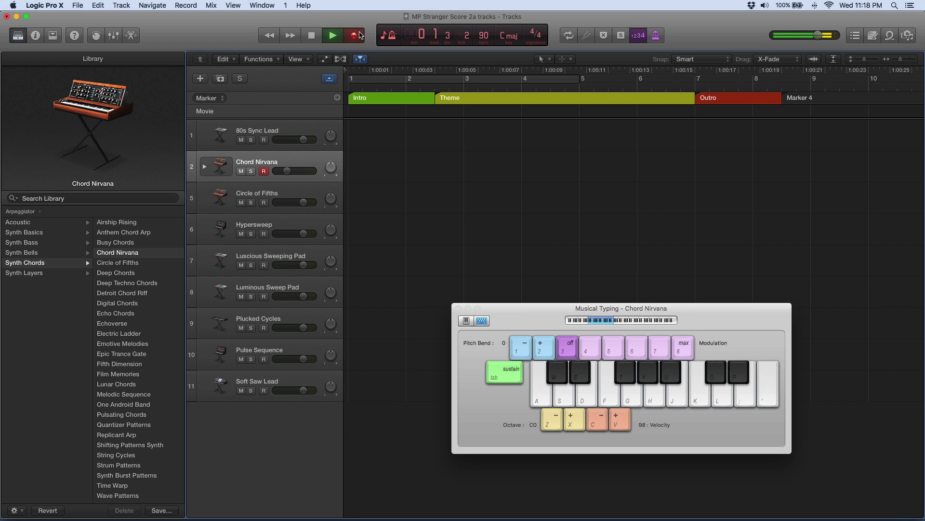
left_click(674, 371)
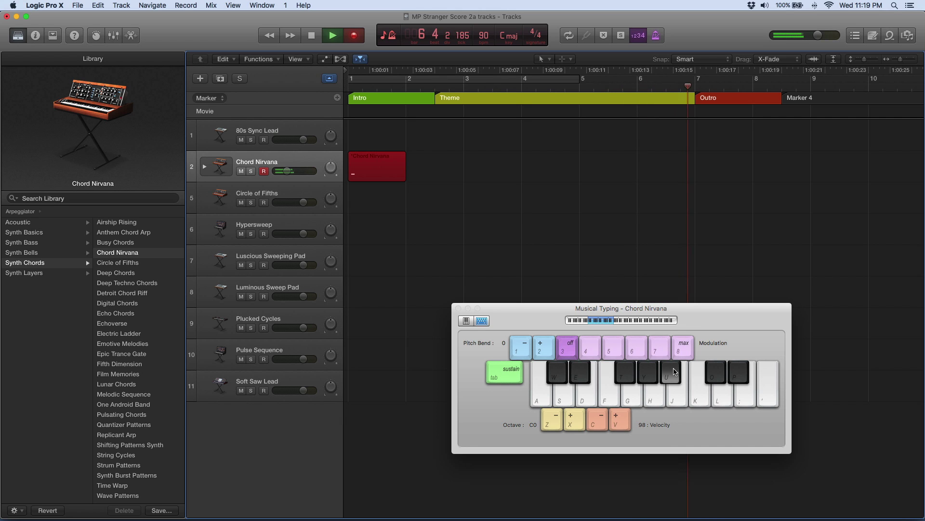
Finish the Chord Nirvana recording and audition the Plucked Cycles sound
left_click(674, 371)
key("space")
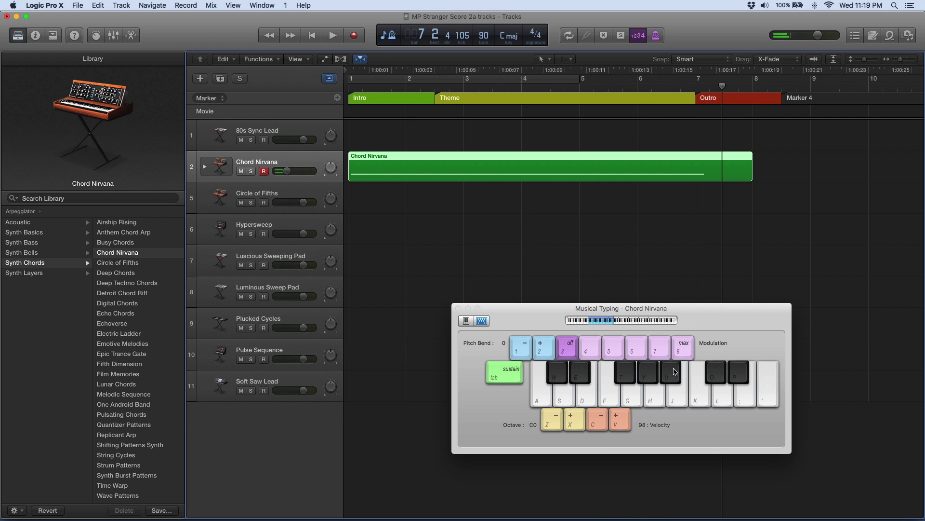
left_click(286, 319)
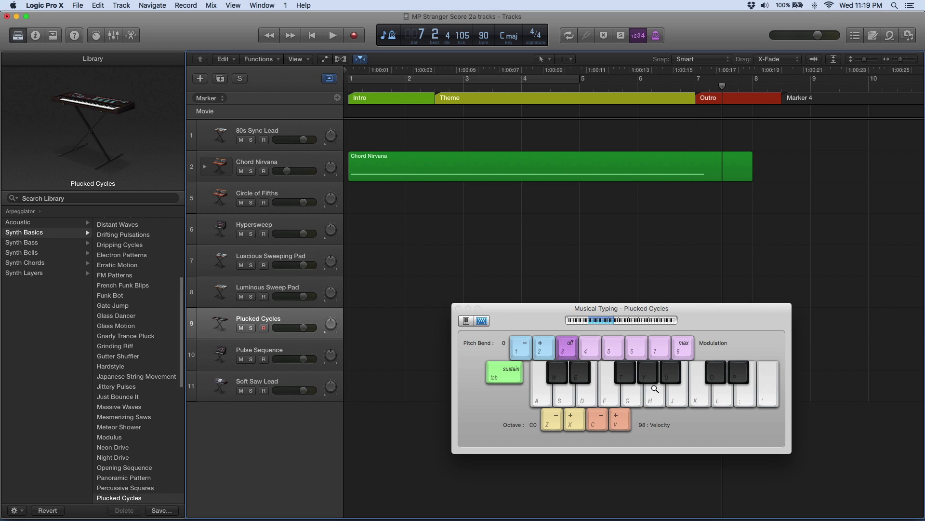
left_click(670, 376)
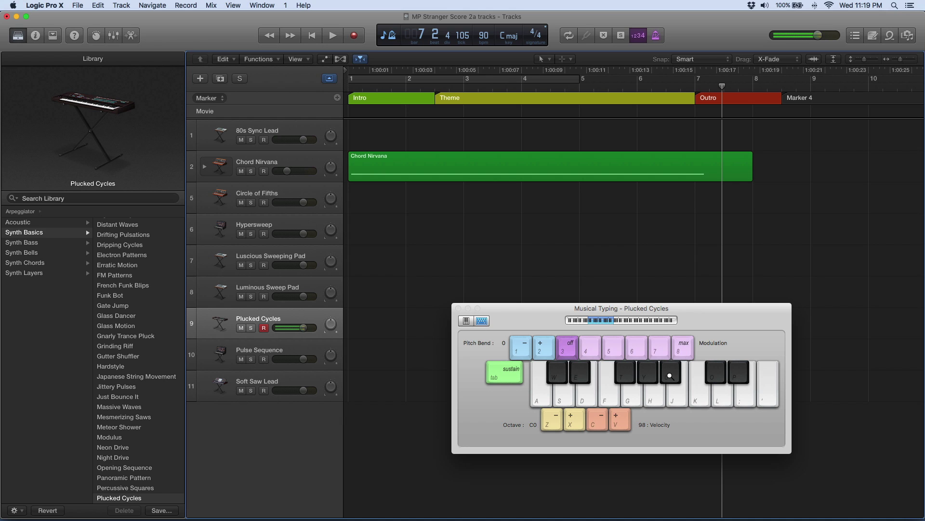
Copy the Chord Nirvana region onto the Plucked Cycles track and play it from bar 1
left_click(502, 171)
left_click_drag(498, 313, 560, 331)
left_click_drag(472, 159, 466, 309)
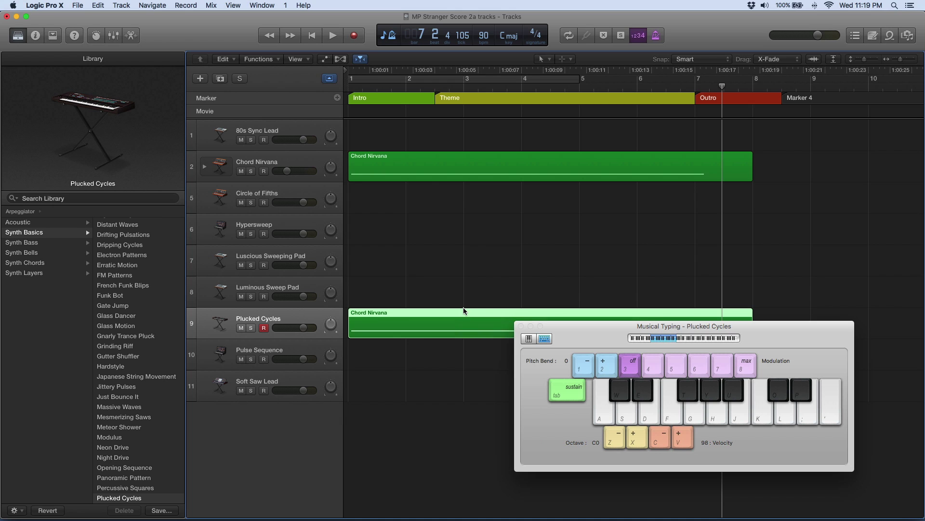
key("Return")
key("space")
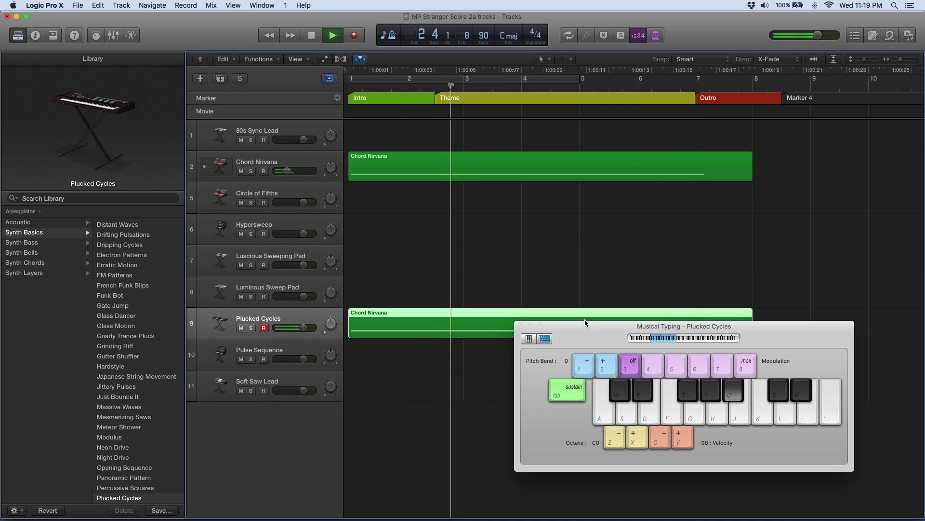
key("space")
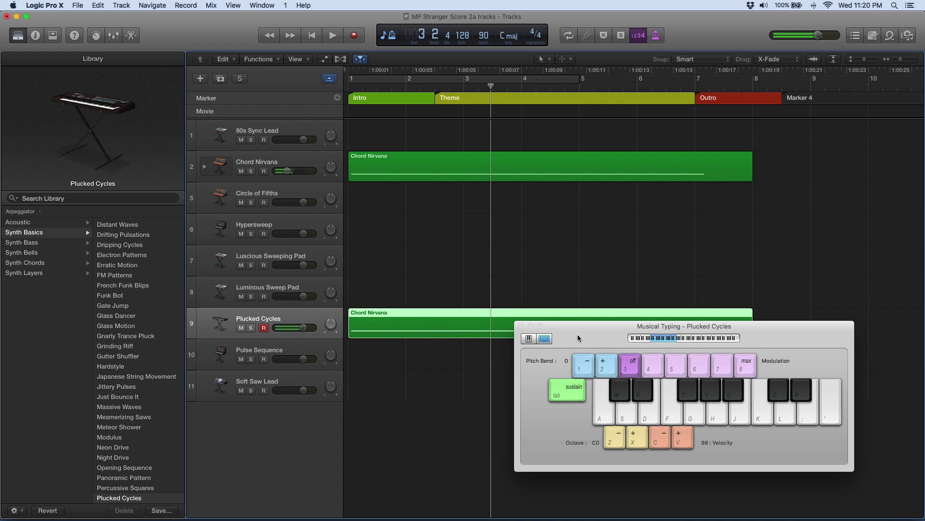
Shift the copied region one beat later to 1 2 3 1 and play it back to check
left_click_drag(578, 334, 578, 383)
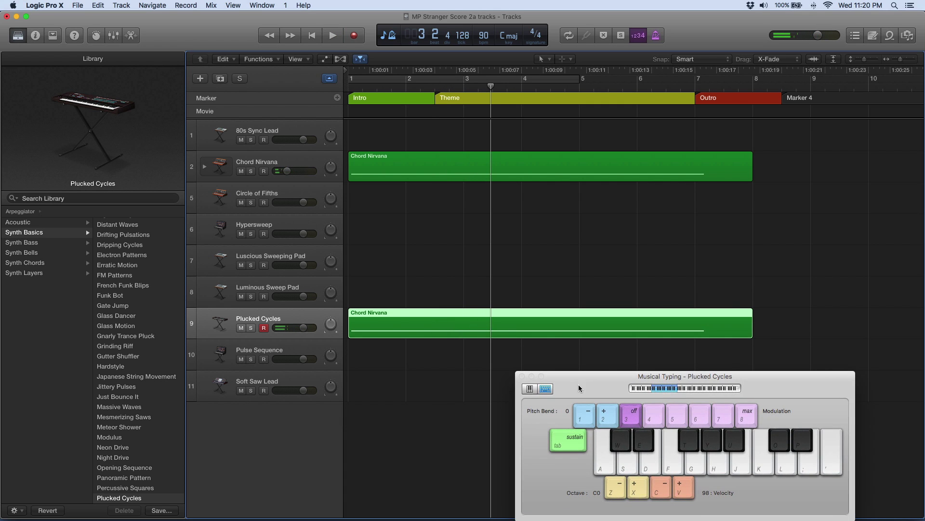
left_click_drag(377, 314, 399, 314)
key("Return")
key("space")
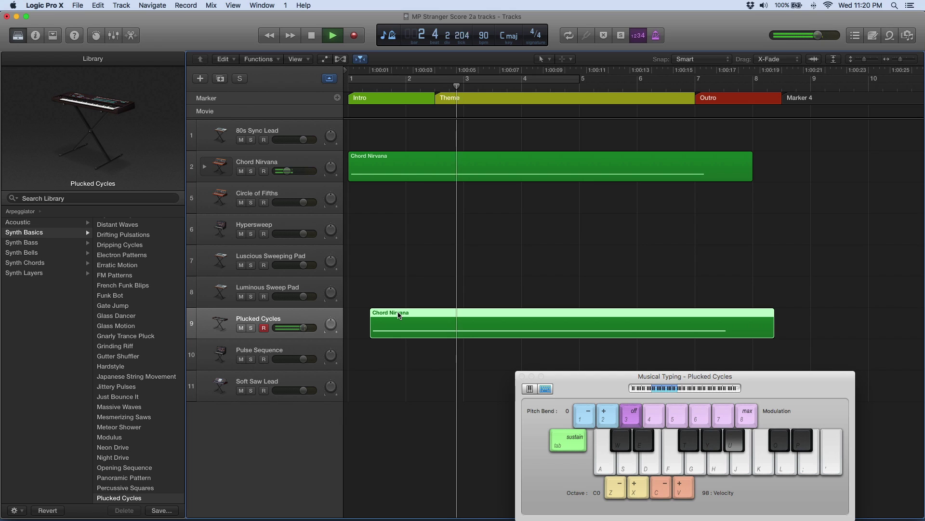
key("space")
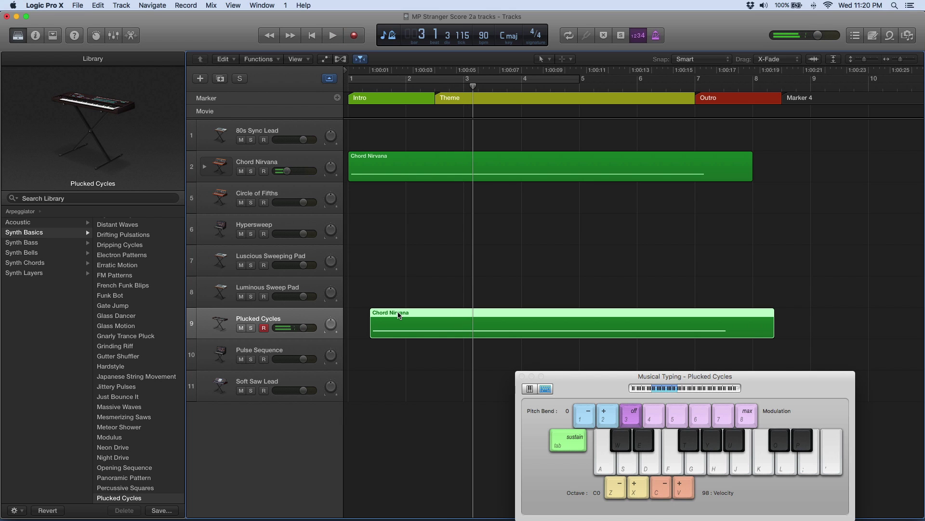
key("Return")
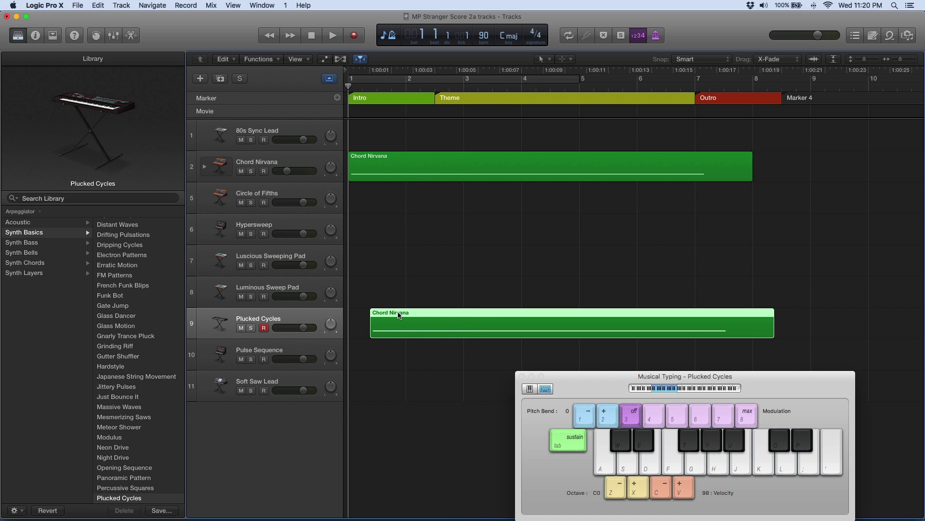
Create track 12 and load Orchestral > Percussion > Orchestral Kit onto it
left_click(357, 360)
double_click(306, 489)
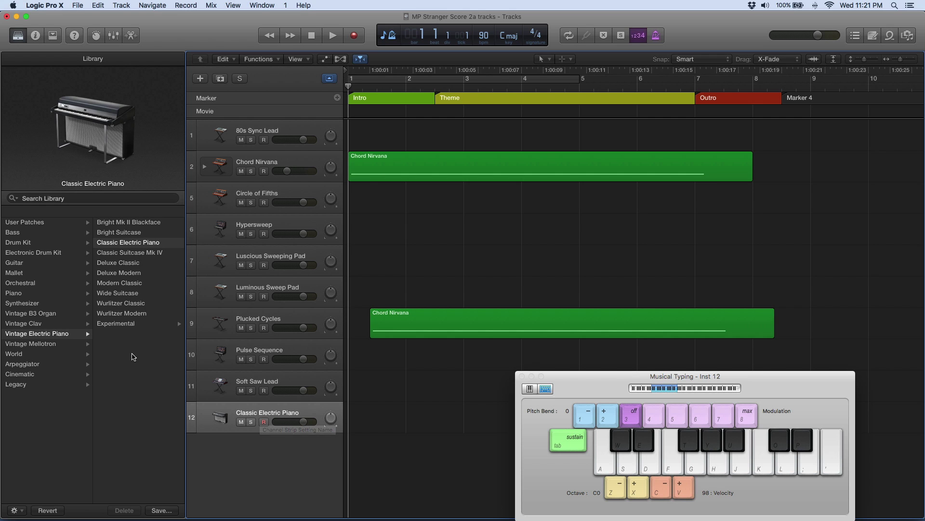
left_click(23, 285)
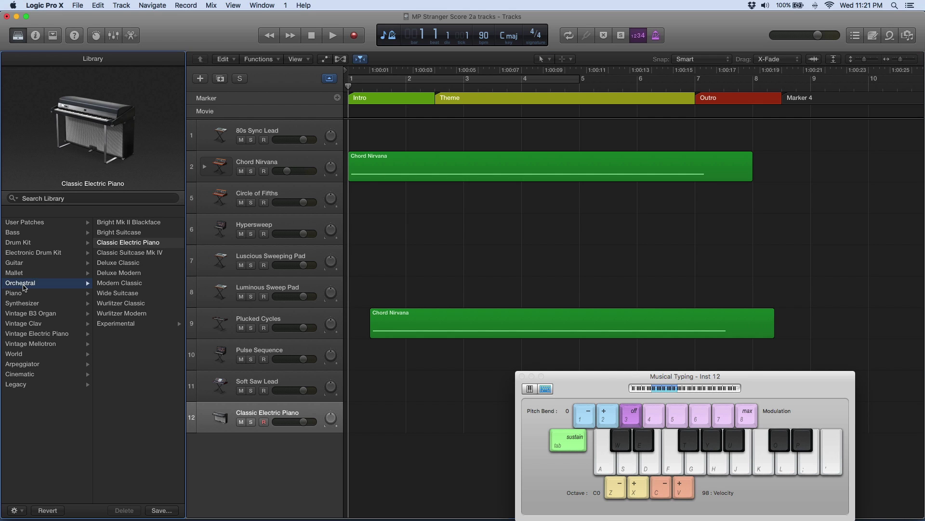
left_click(109, 263)
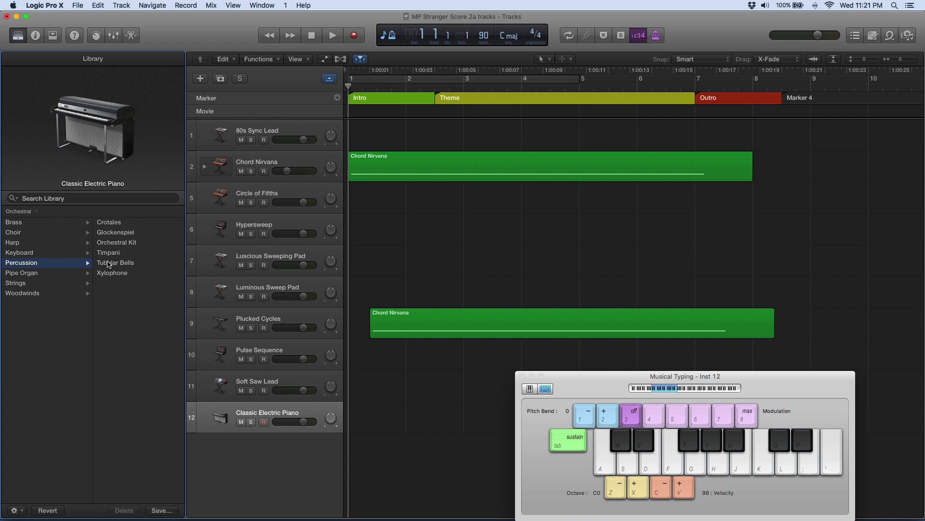
left_click(124, 244)
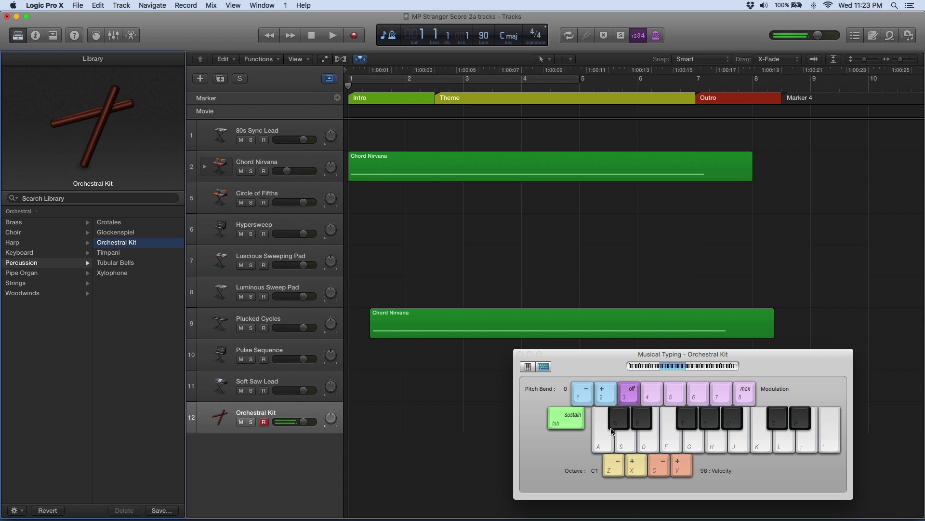
Audition Orchestral Kit notes and move the Musical Typing window up near the tracks
left_click(744, 433)
left_click(744, 433)
left_click_drag(808, 364, 837, 123)
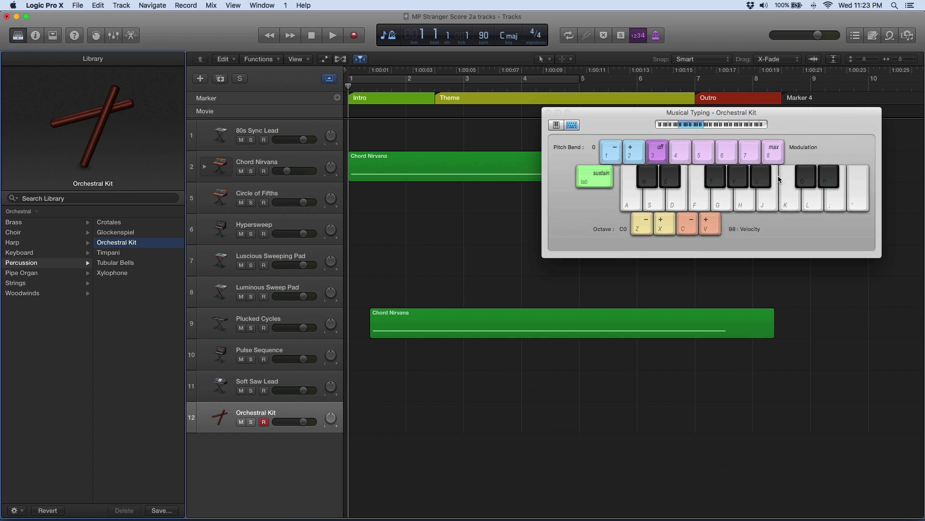
Turn on the Orchestral Kit's arpeggiator with the Complex Chord Groove 01 pattern and audition it
left_click(767, 193)
left_click(97, 36)
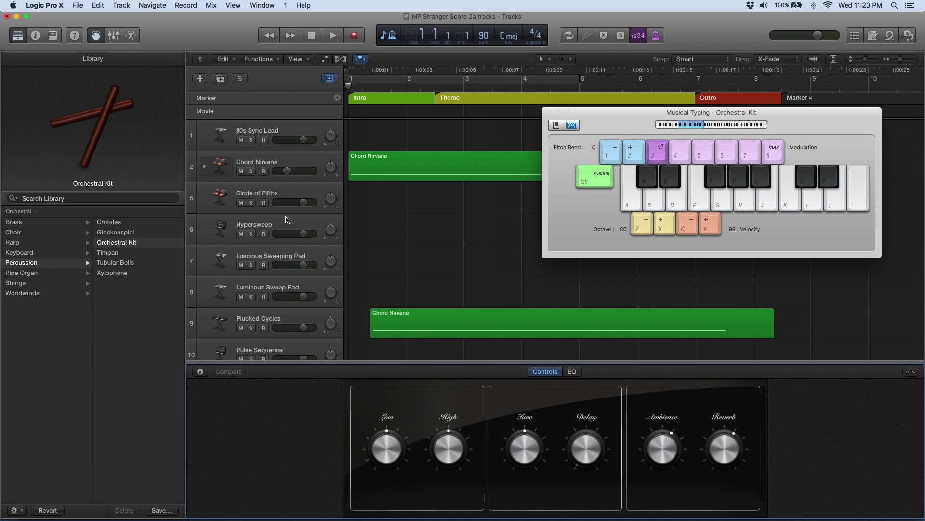
left_click(910, 373)
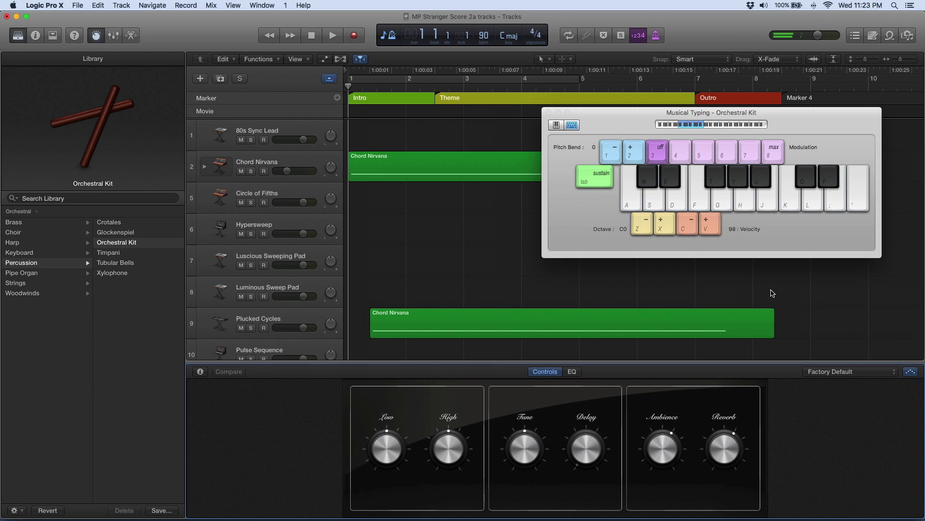
key("j")
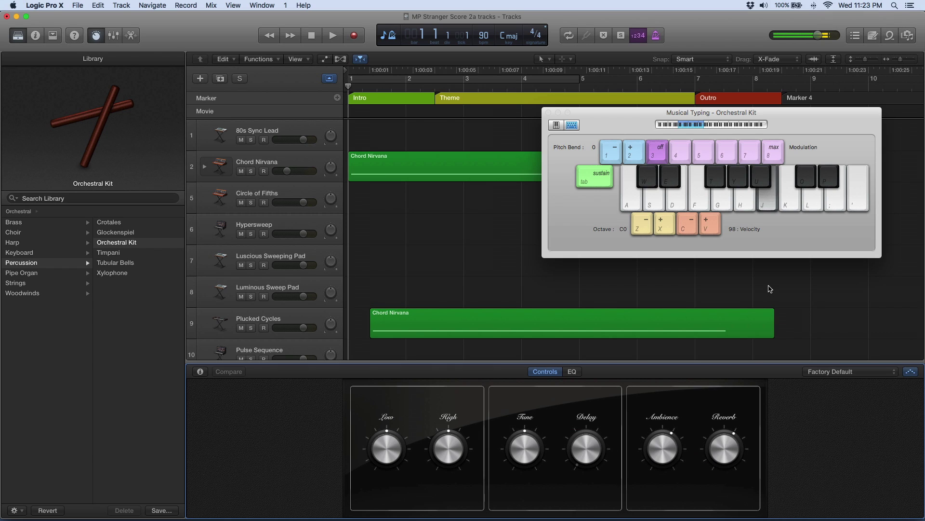
left_click(893, 374)
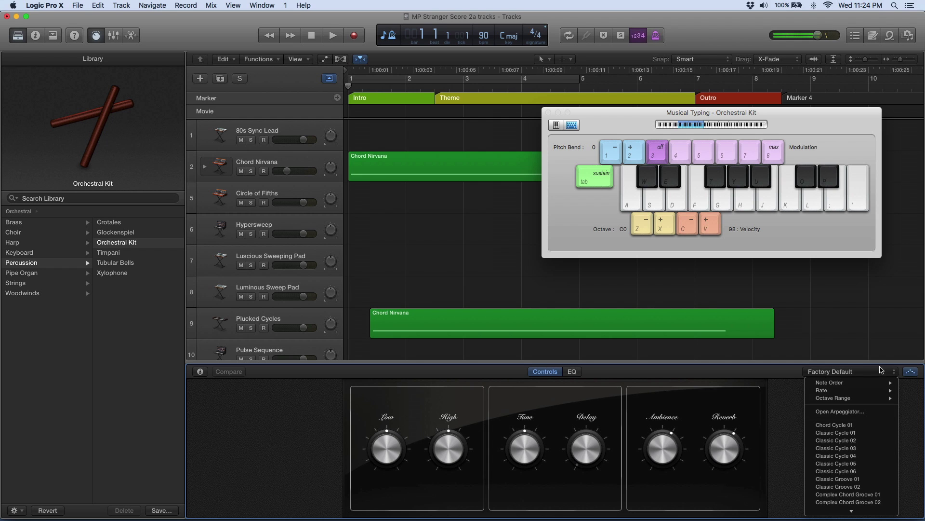
left_click(838, 495)
key("j")
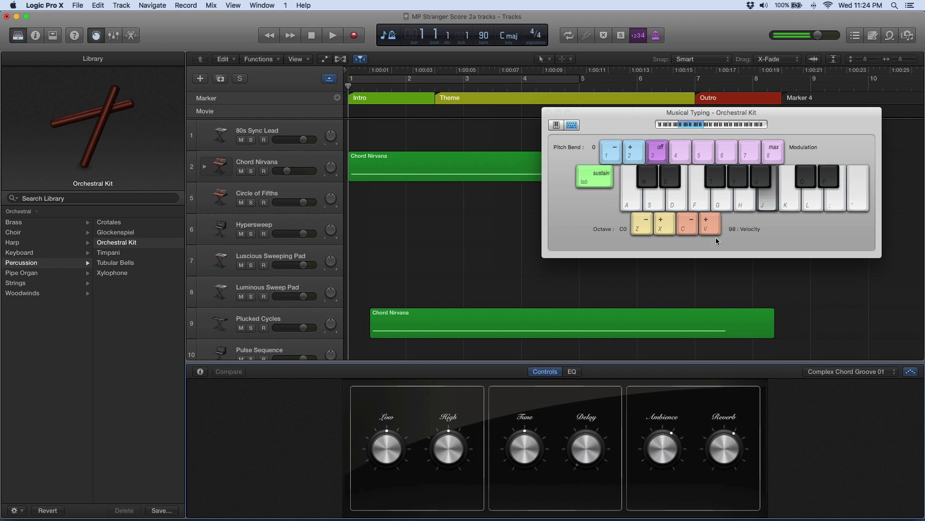
Raise the Musical Typing velocity to 127 and test a note
left_click(707, 221)
key("j")
scroll(550, 296, "down", 2)
scroll(550, 296, "down", 3)
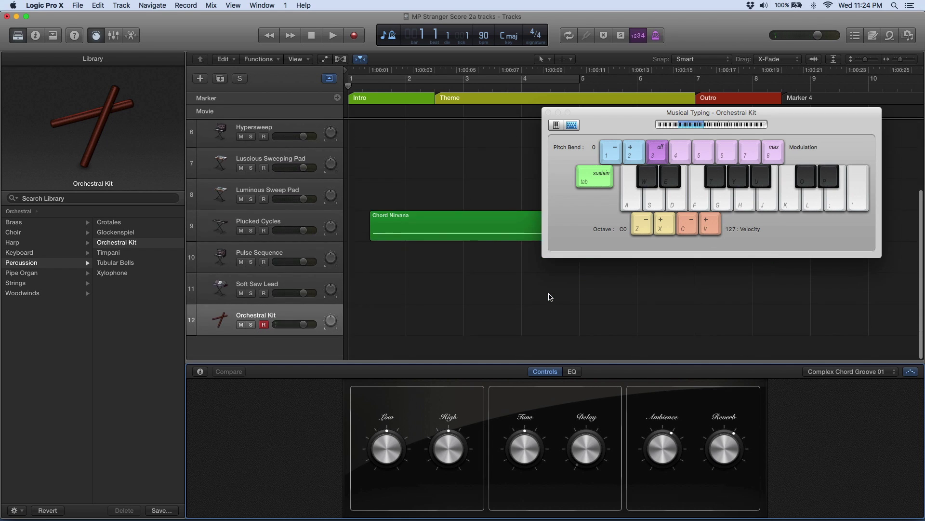
Record a full-velocity Orchestral Kit note on track 12, then open an empty Audio FX slot
key("j")
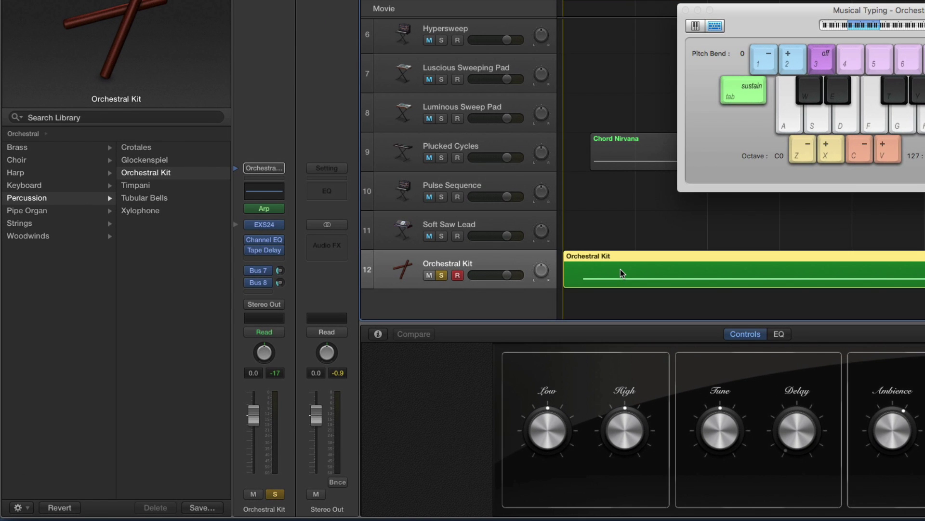
left_click(263, 261)
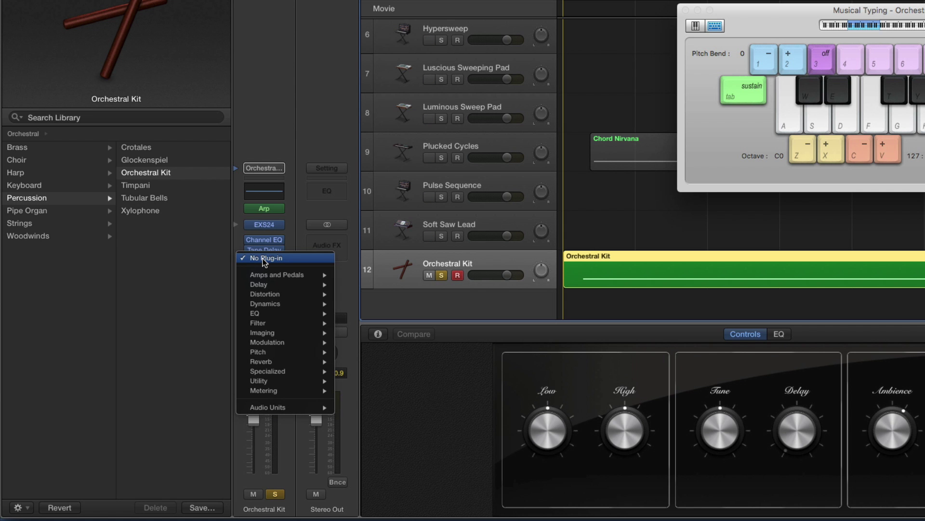
Insert a Pedalboard on the Orchestral Kit with a Blue Echo pedal, repeats about 93 %
mouse_move(282, 276)
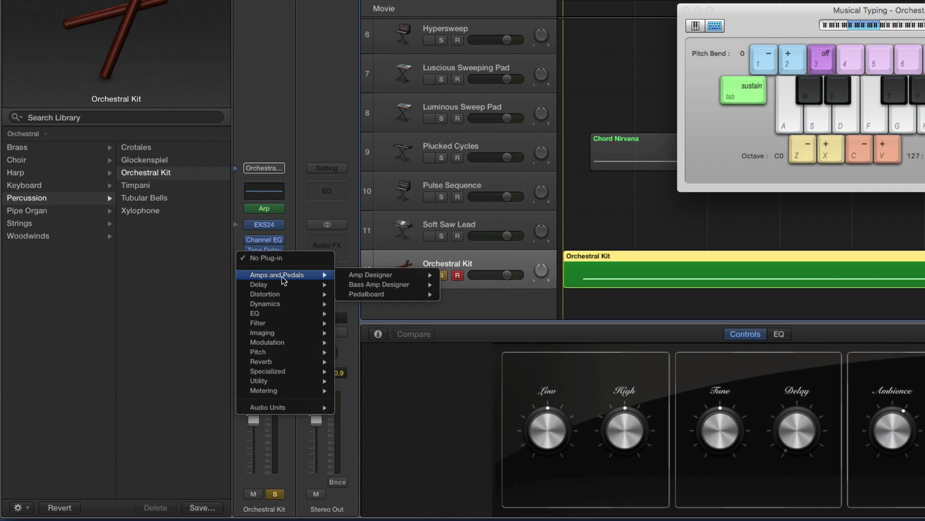
left_click(356, 295)
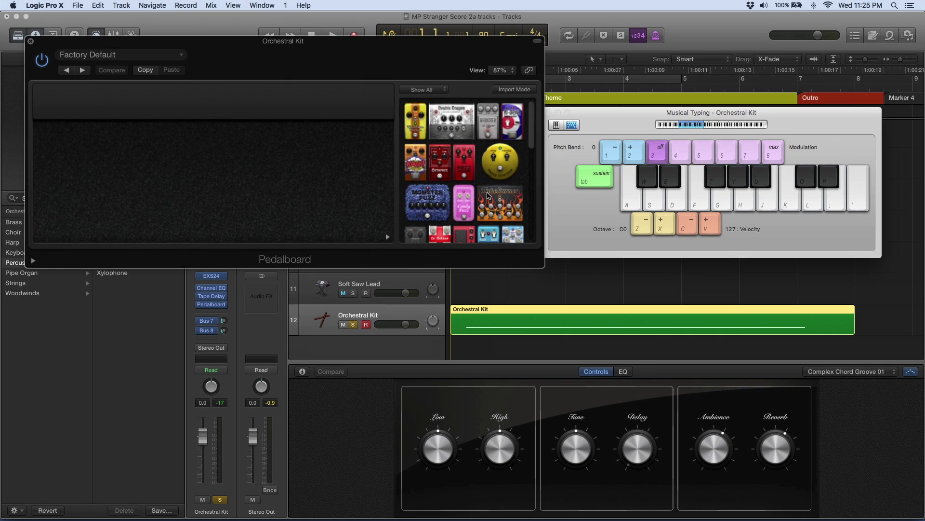
scroll(512, 132, "down", 3)
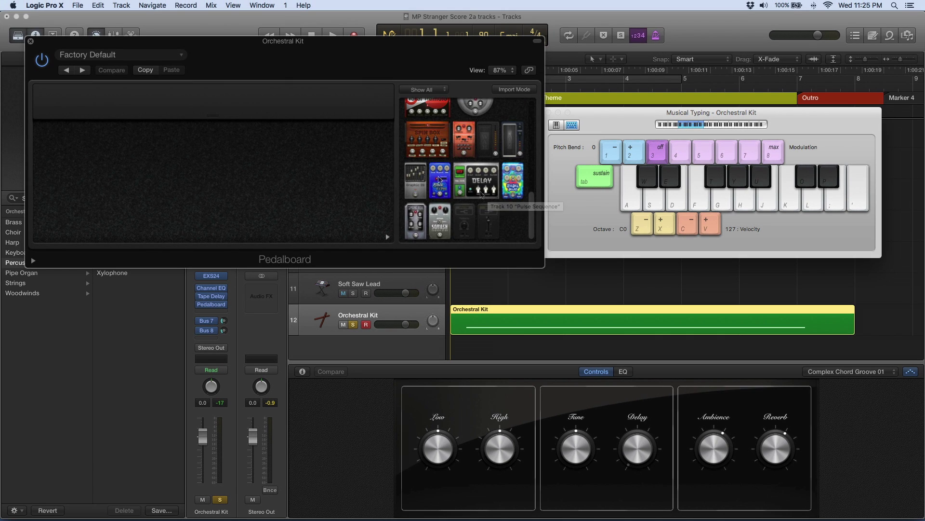
left_click_drag(487, 145, 157, 131)
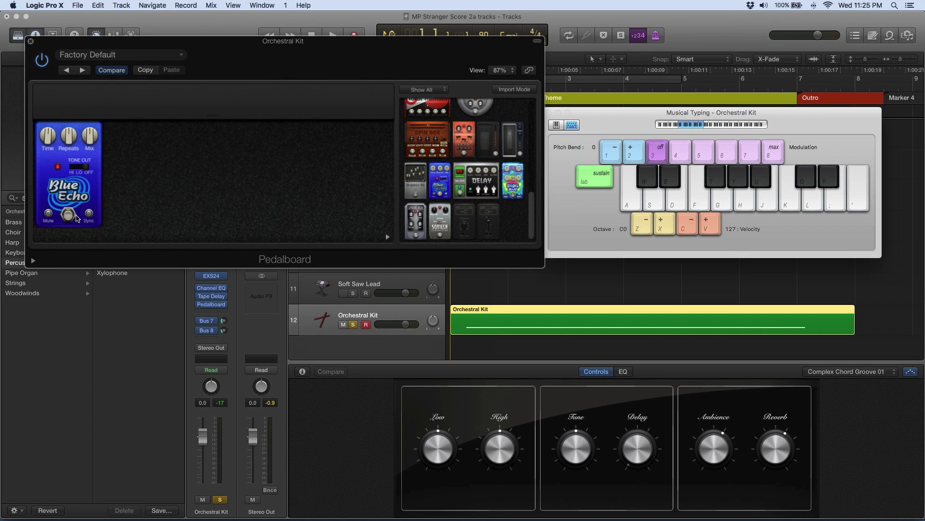
key("space")
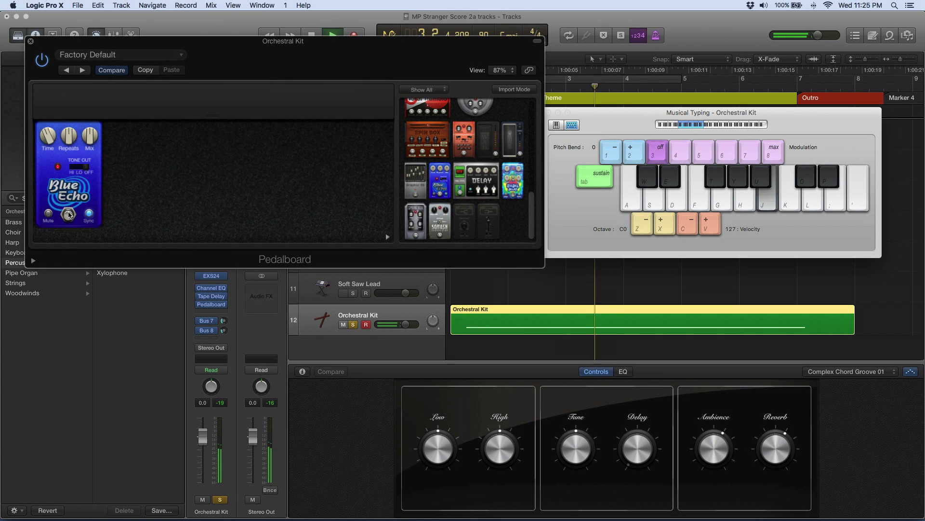
mouse_move(69, 140)
left_mouse_down()
mouse_move(61, 111)
mouse_move(62, 139)
left_mouse_up()
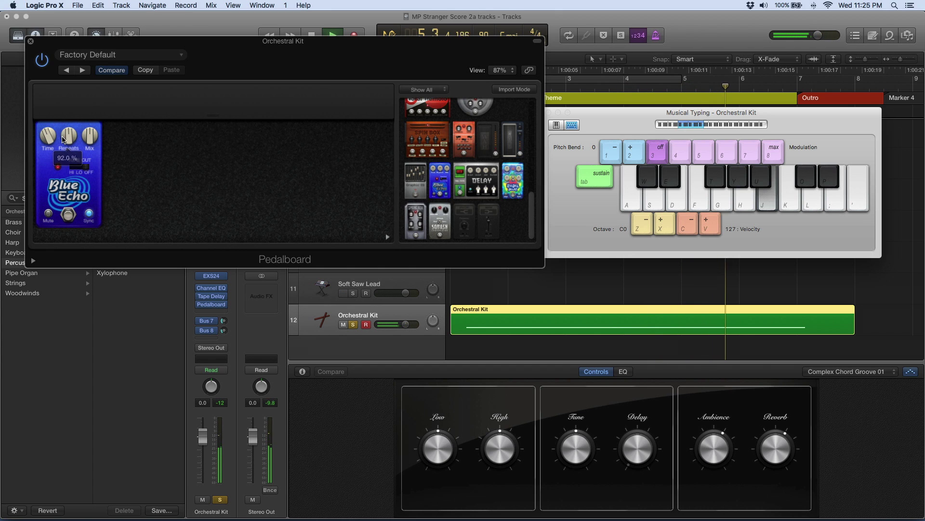
mouse_move(101, 96)
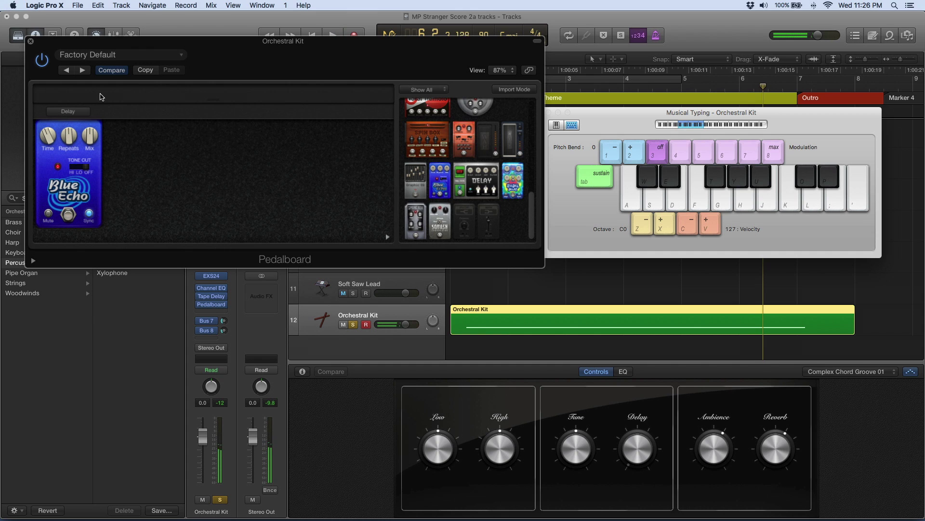
key("space")
Add a Happy Face Fuzz pedal with fuzz 10.20 dB and volume -8.60 dB, comparing it bypassed
scroll(482, 168, "up", 10)
left_click_drag(499, 160, 167, 186)
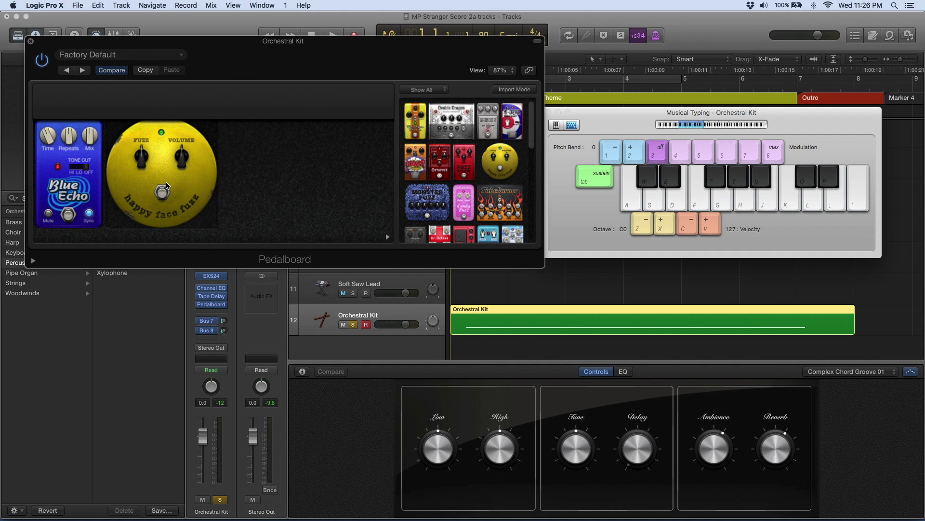
key("space")
key("j")
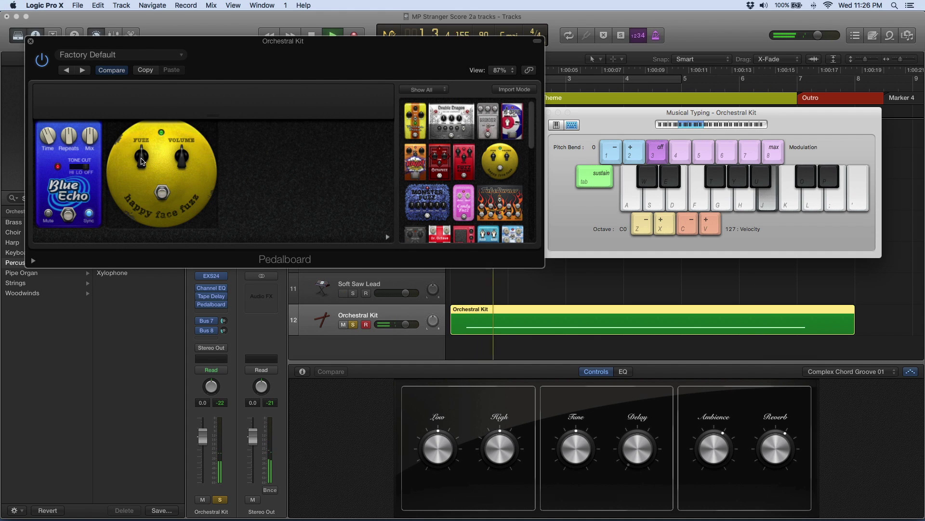
left_click_drag(141, 161, 151, 191)
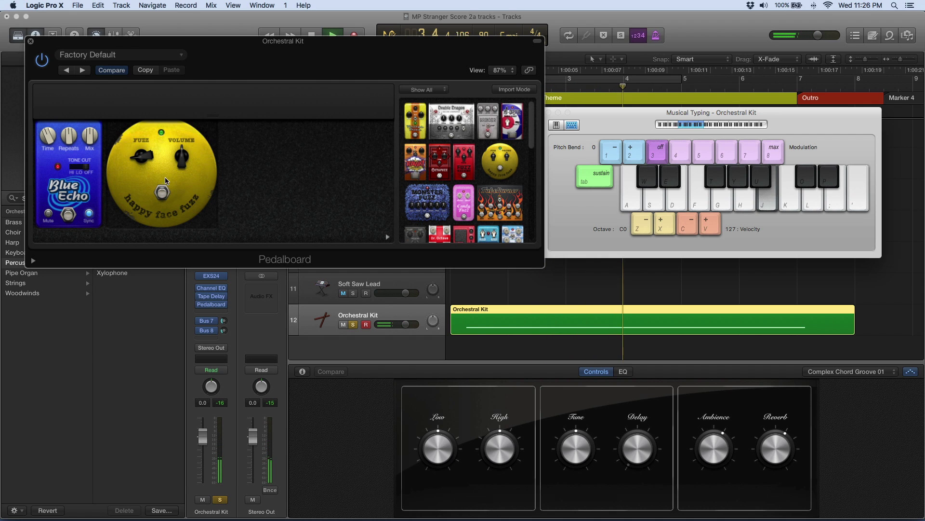
left_click_drag(182, 155, 177, 143)
left_click(165, 196)
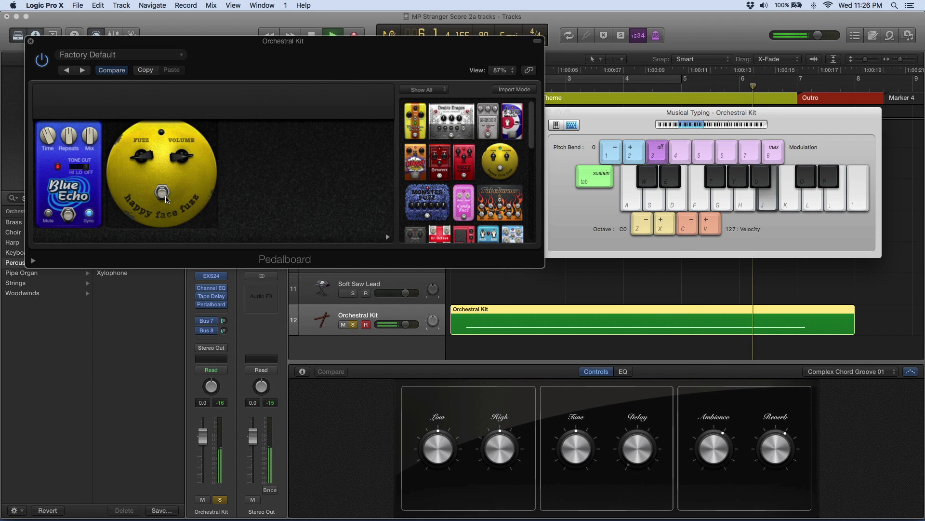
left_click(165, 196)
key("space")
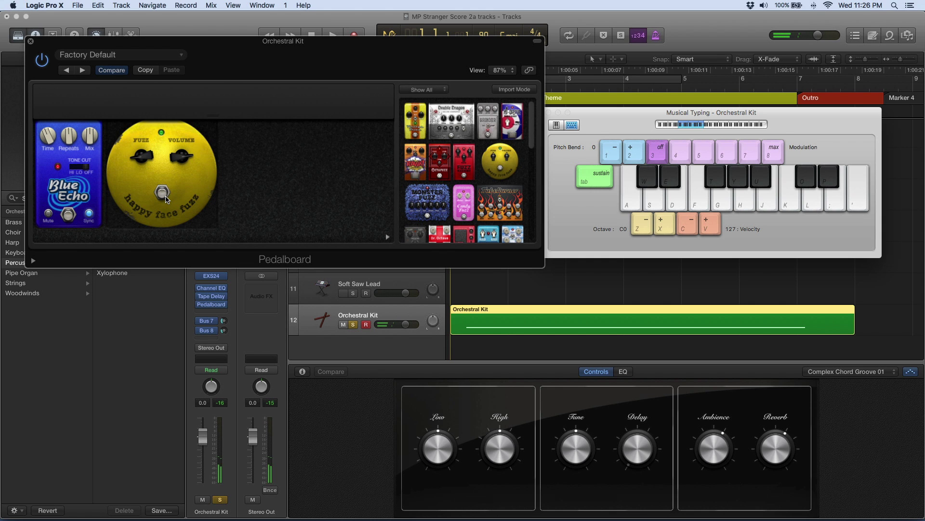
key("super+k")
Switch the kit track to Latch and record Blue Echo's repeats rising to 99.5 %
left_click_drag(291, 41, 297, 17)
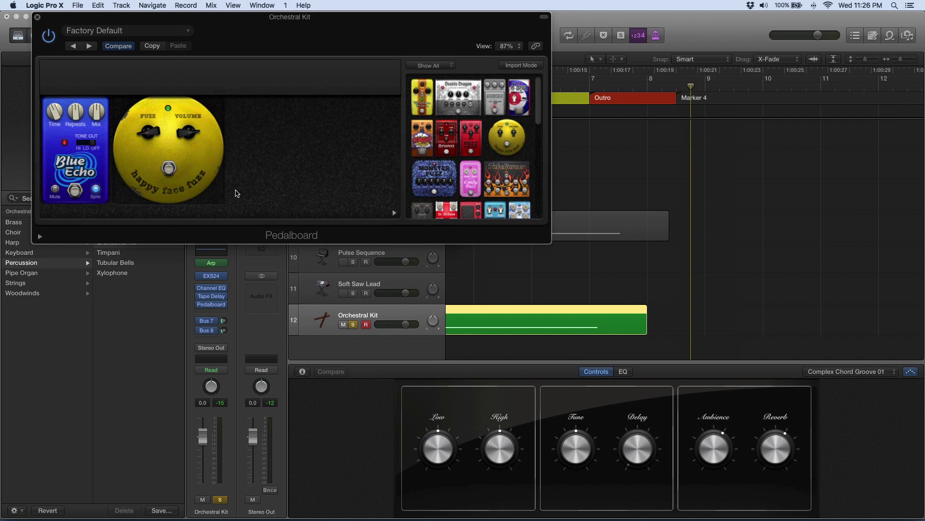
left_click(212, 370)
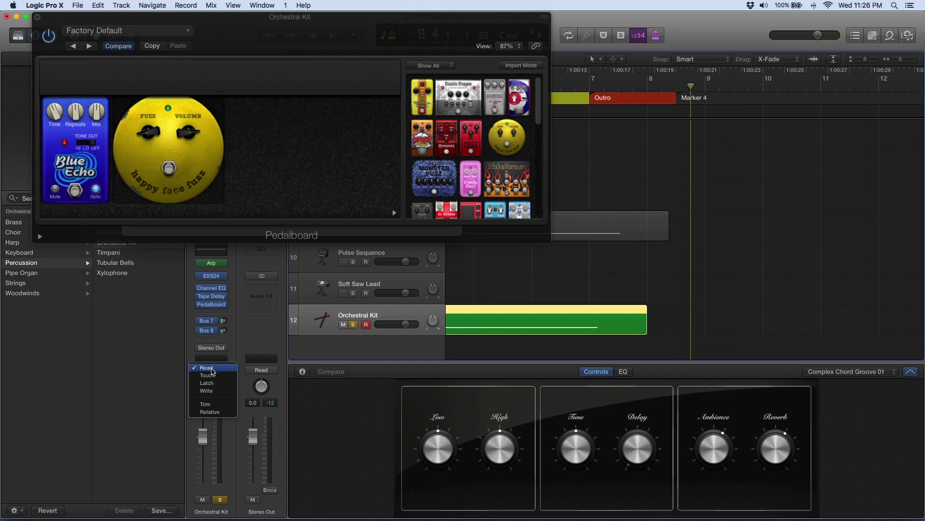
left_click(211, 383)
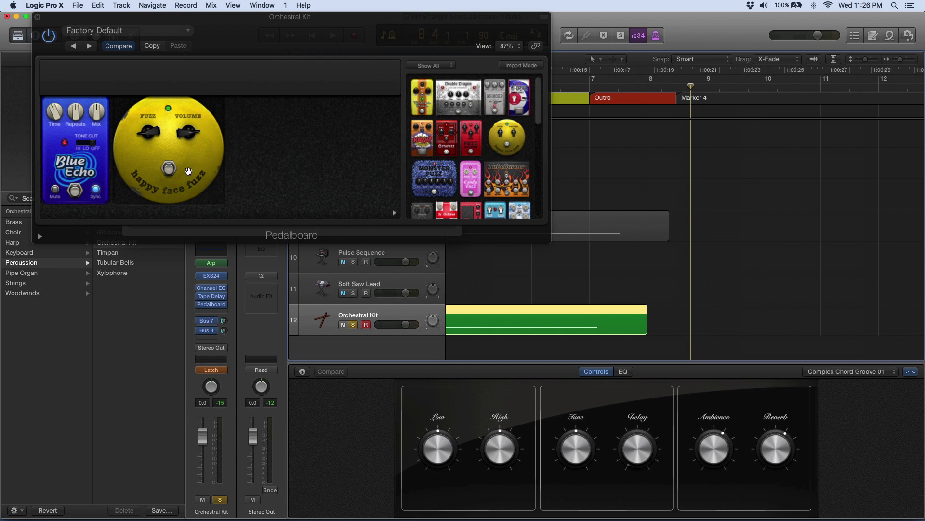
key("r")
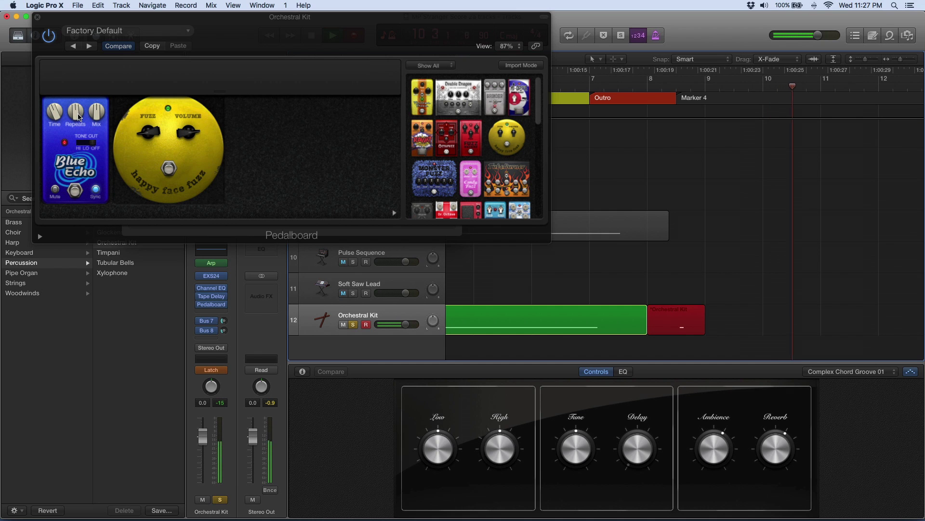
mouse_move(81, 121)
left_mouse_down()
mouse_move(67, 95)
mouse_move(73, 116)
left_mouse_up()
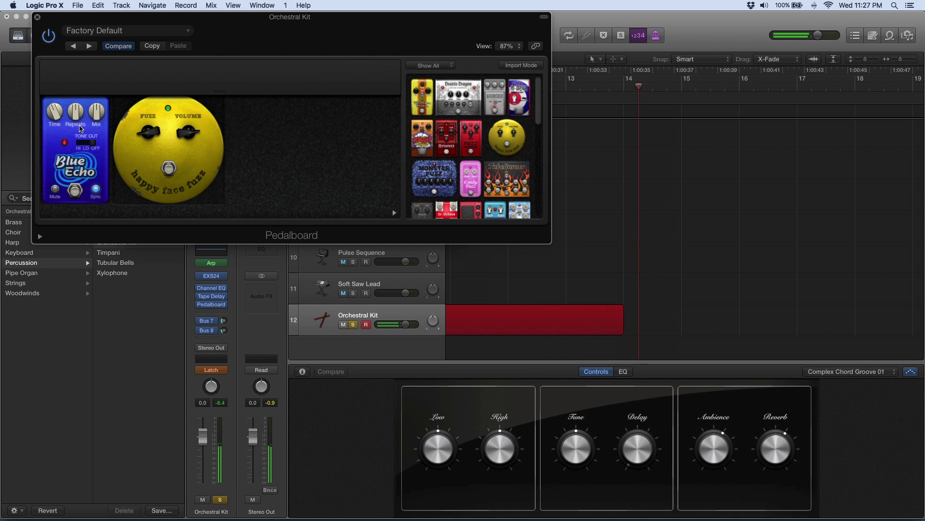
Stop recording and move the second Orchestral Kit region to about bar 8.5, automation included
key("space")
left_click(39, 19)
key("super+k")
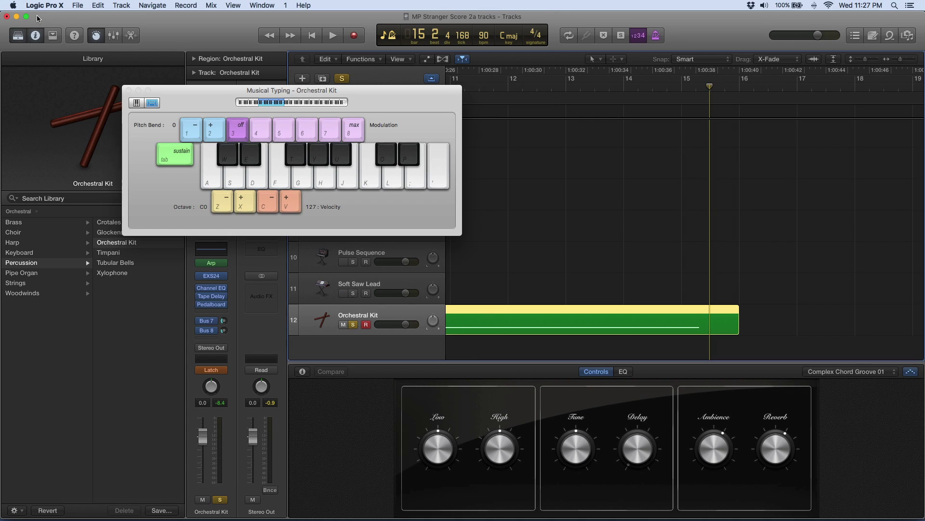
left_click_drag(886, 314, 916, 313)
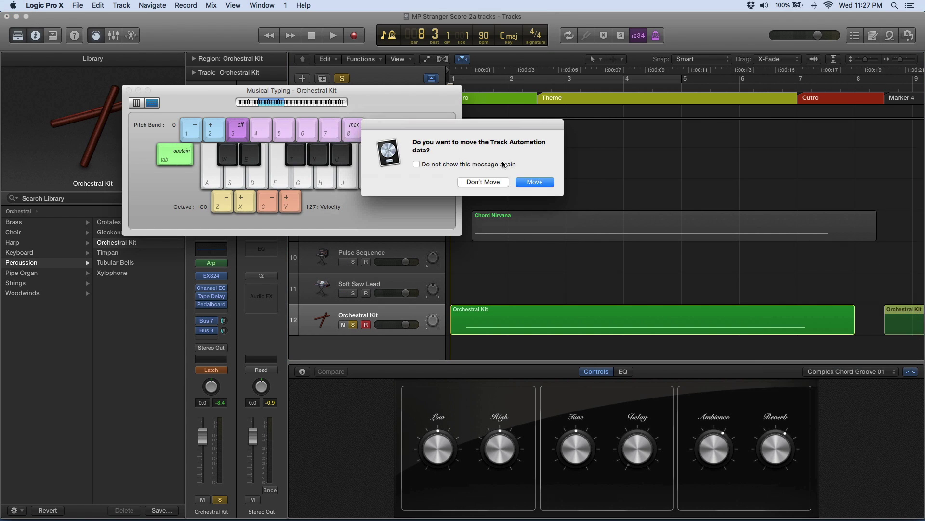
left_click(535, 181)
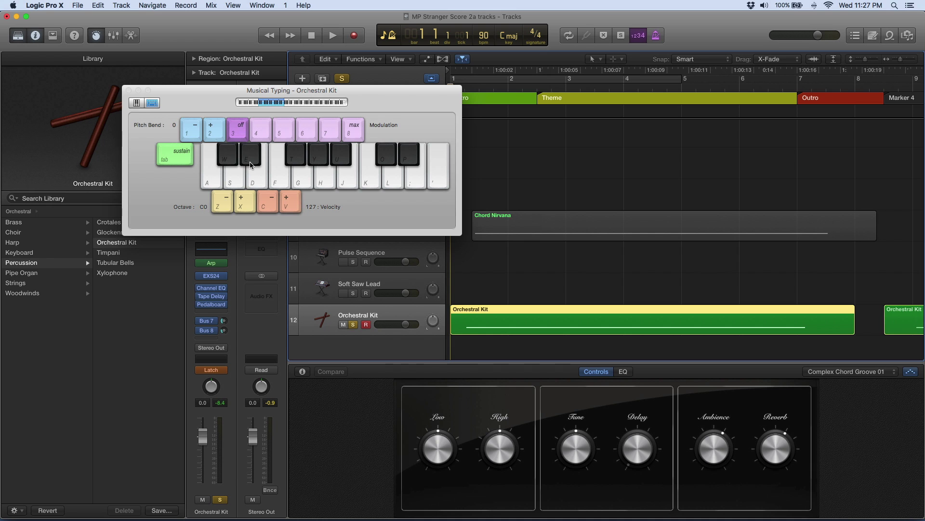
left_click(129, 90)
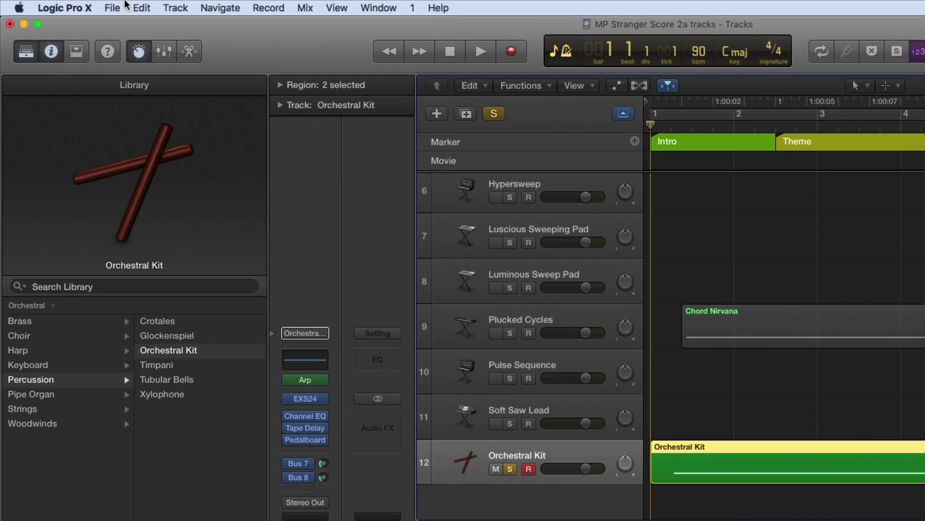
Bounce the kit track in place to a new track named 'Stranger 80s beat'
left_click(107, 6)
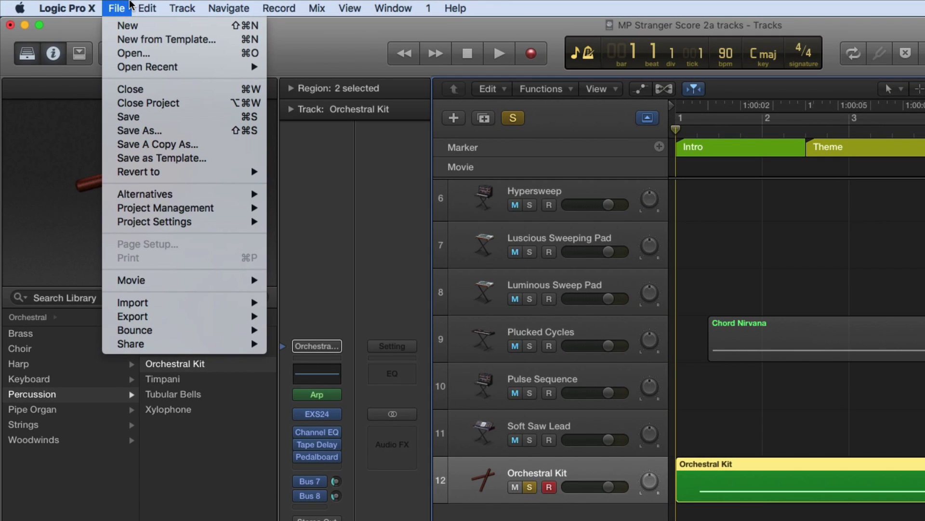
mouse_move(237, 333)
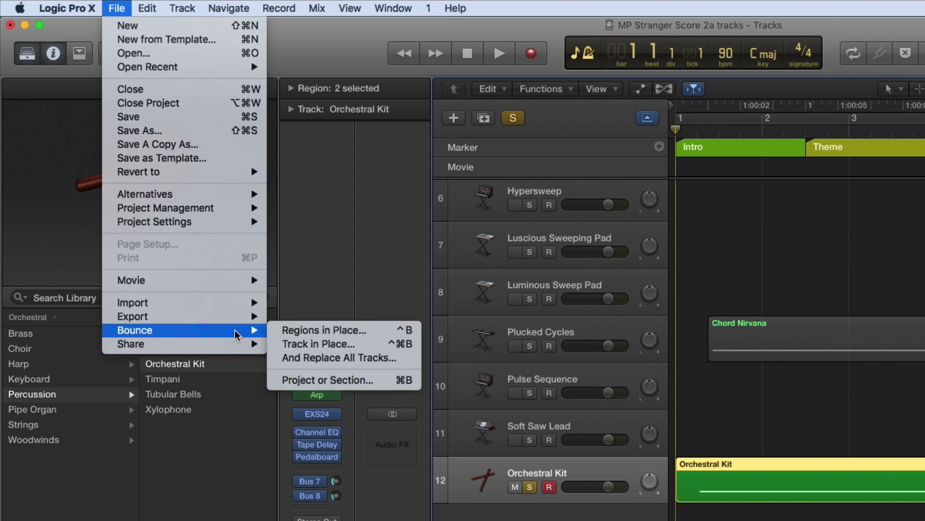
left_click(373, 343)
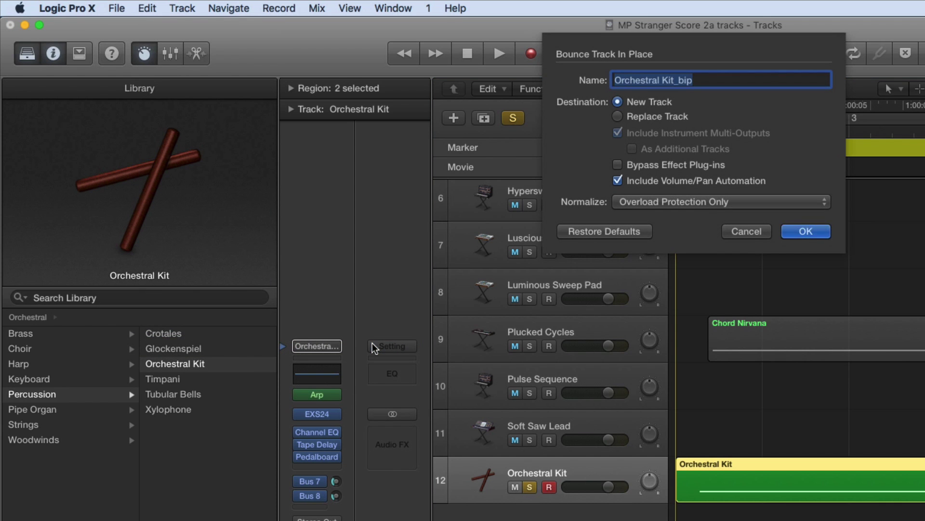
key("BackSpace")
type("Stranger ")
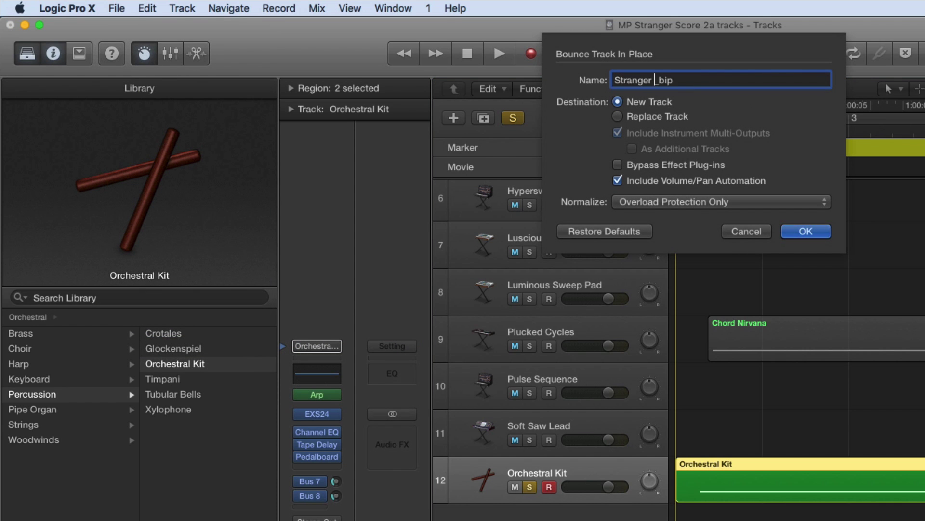
type("80s beat")
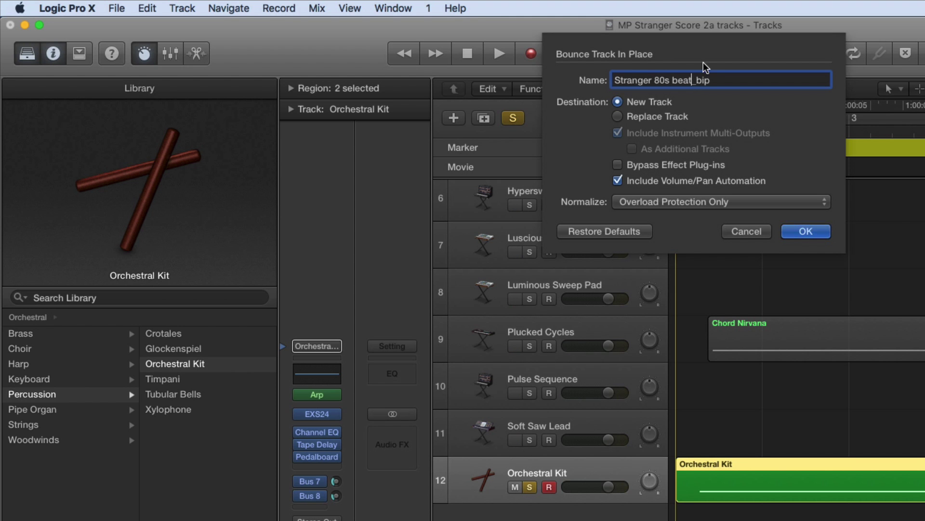
left_click(795, 231)
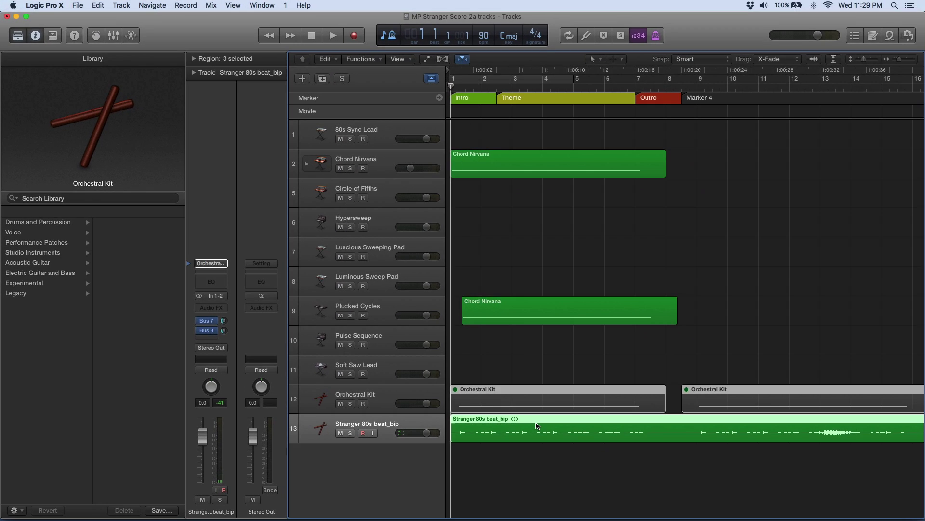
Audition the bounced beat and raise its gain by 5 dB in the audio file editor
key("space")
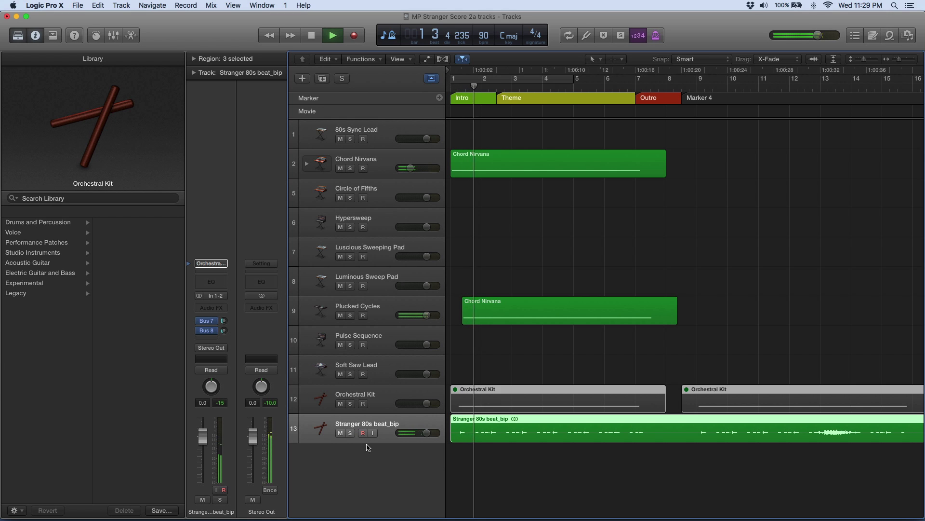
key("space")
double_click(542, 429)
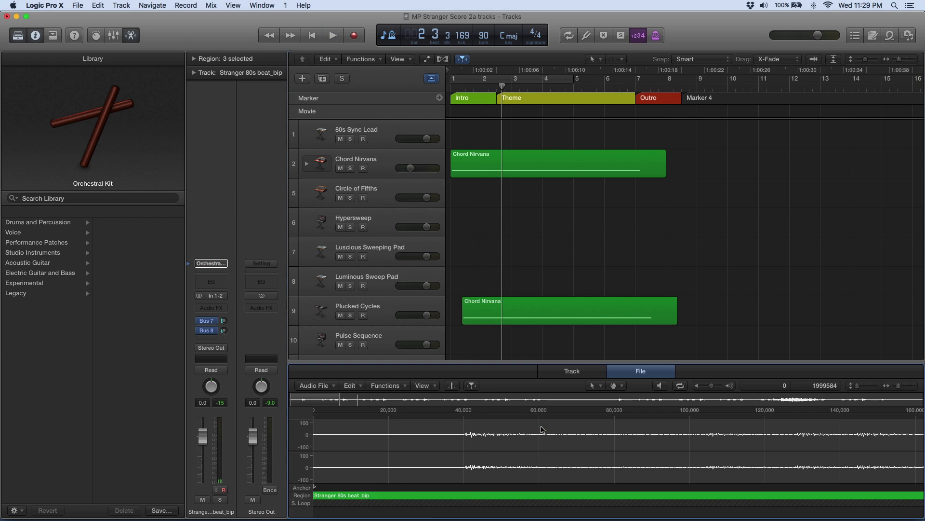
left_click(386, 385)
left_click(405, 409)
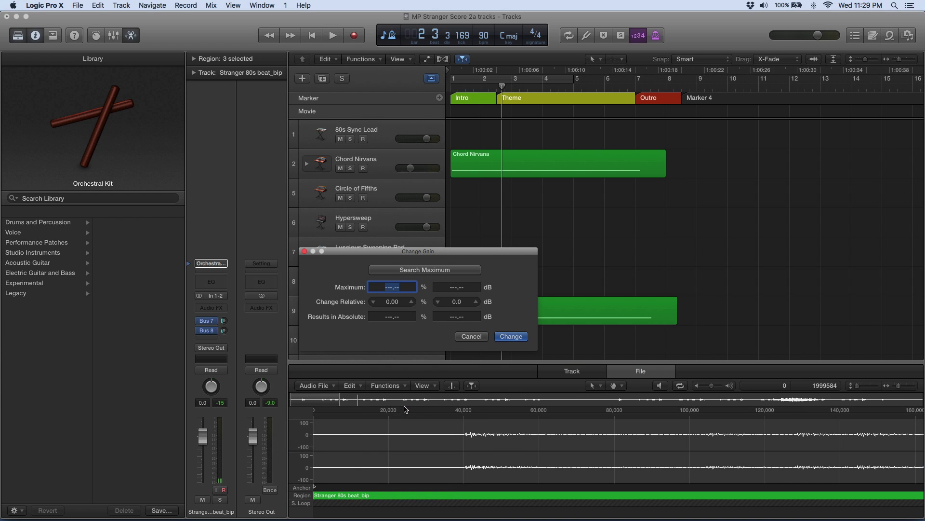
left_click(476, 301)
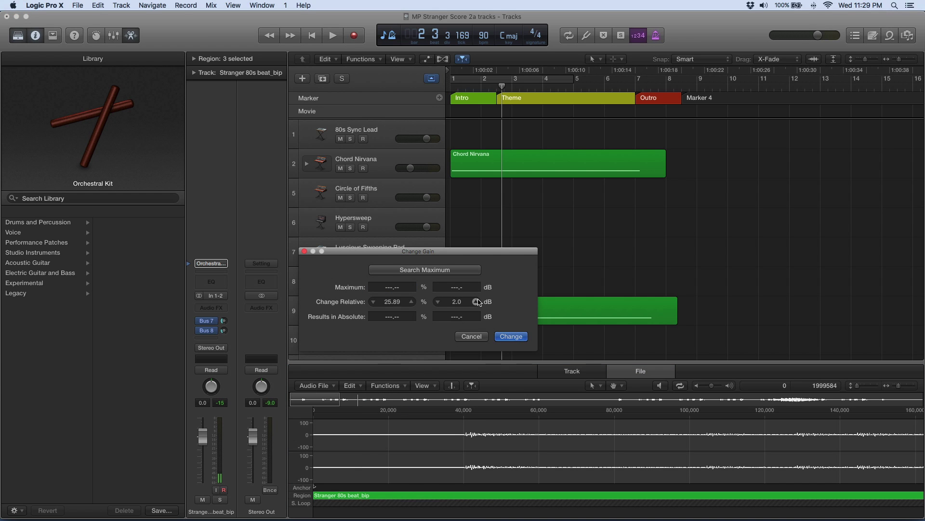
left_click(511, 336)
left_click(130, 35)
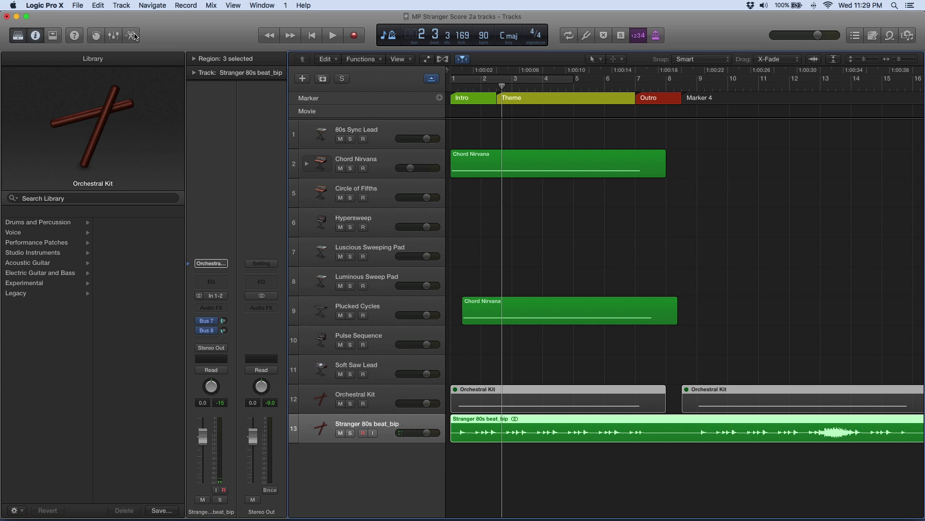
Split the beat region at bar 8 and move the second piece to about bar 10
left_click(667, 87)
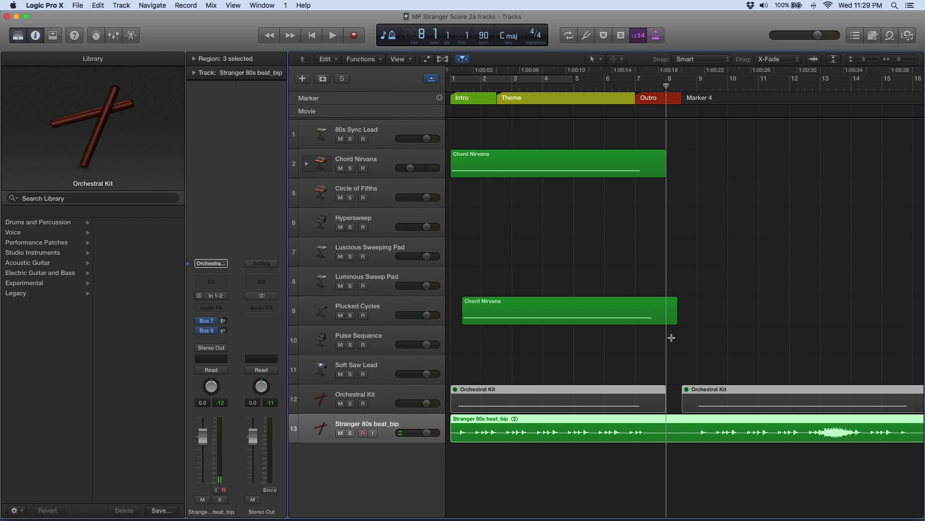
key("super+t")
left_click_drag(681, 425, 766, 426)
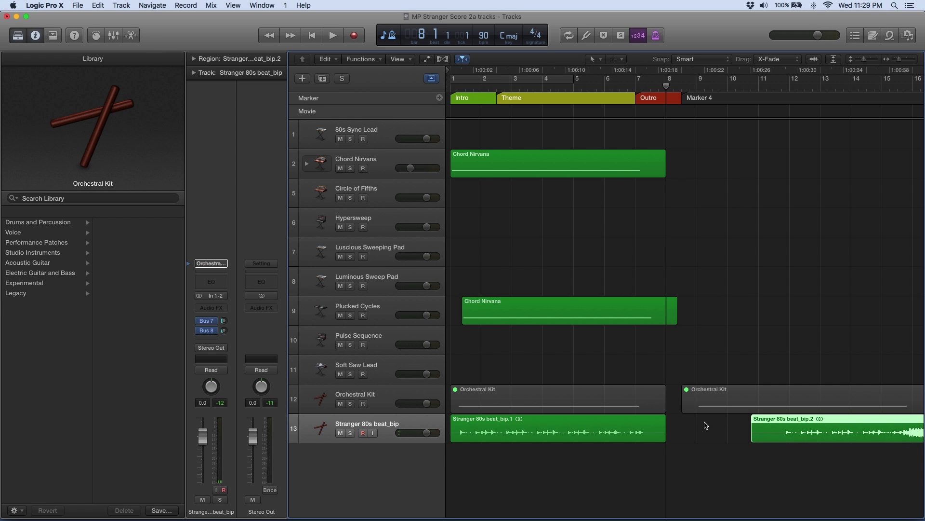
Audition Warm, Vintage and Tube Vocal patches on track 13, keep Warm Vocal, and close the Library
left_click(706, 426)
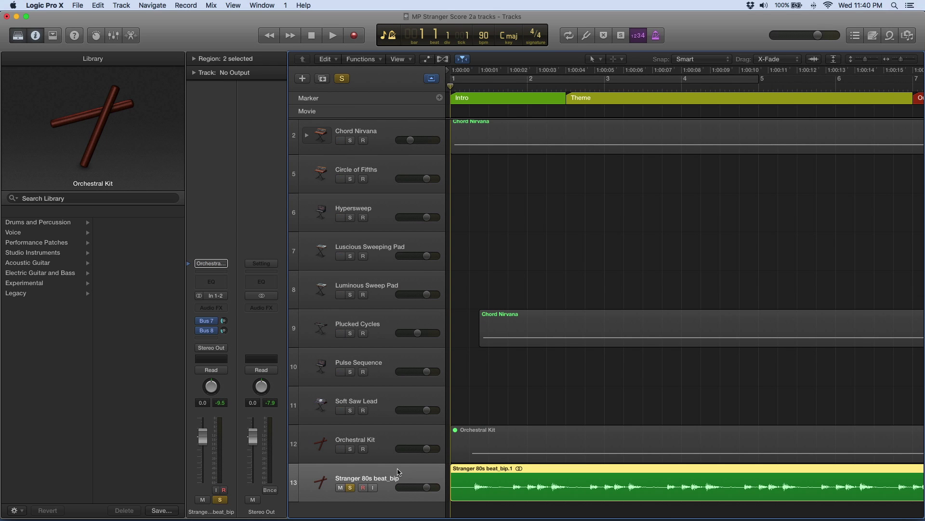
left_click(47, 234)
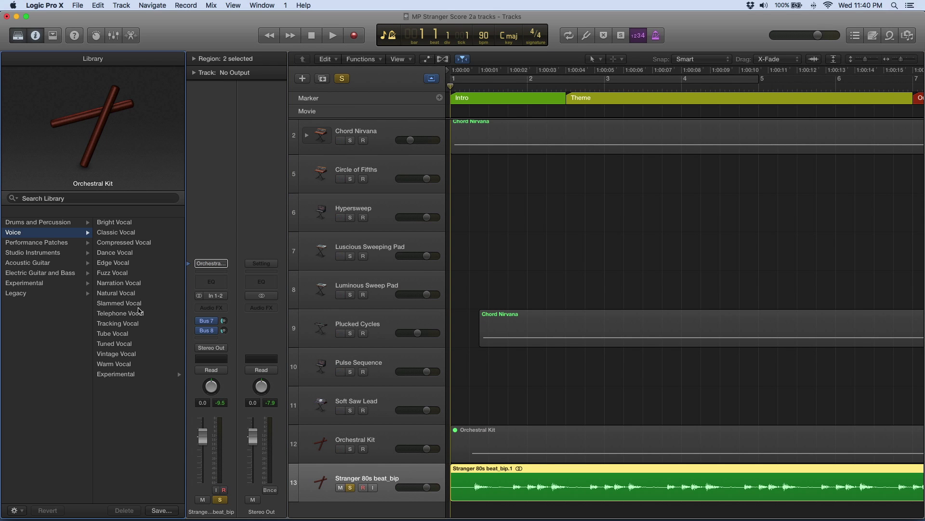
left_click(129, 364)
key("space")
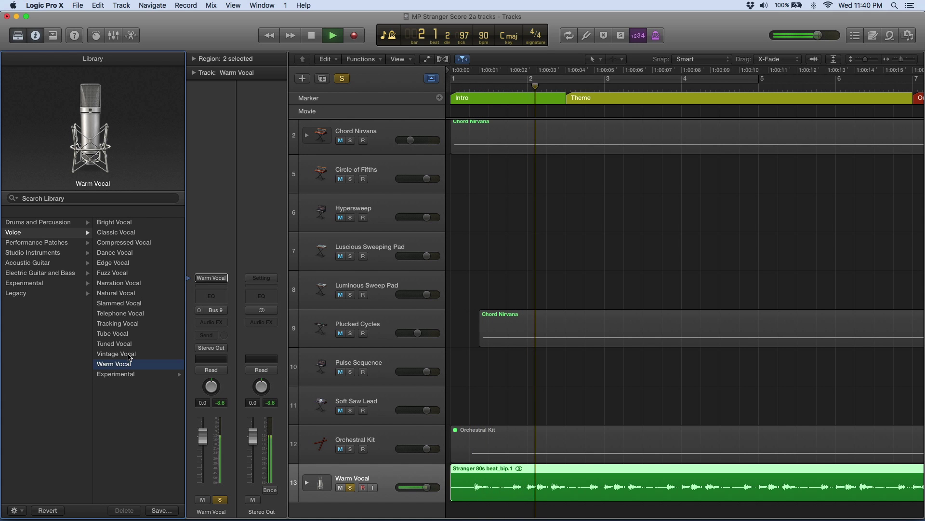
left_click(128, 355)
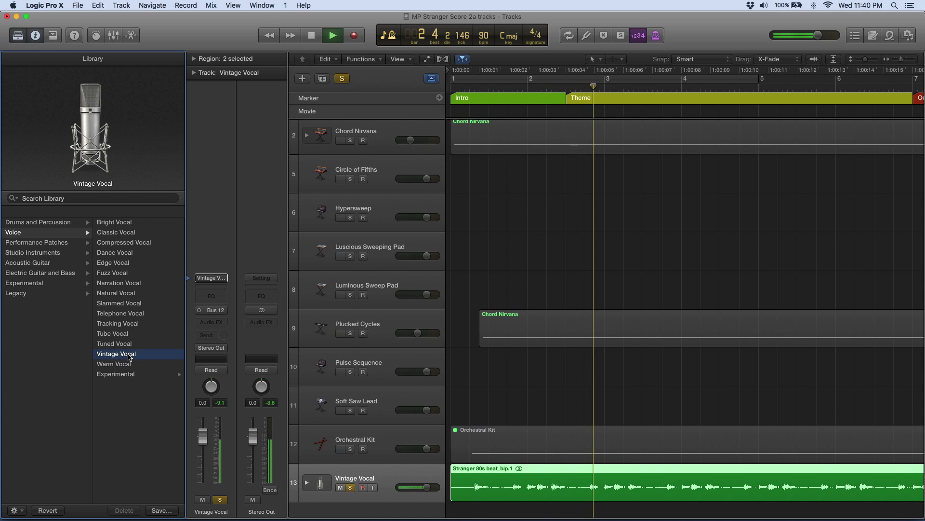
left_click(129, 337)
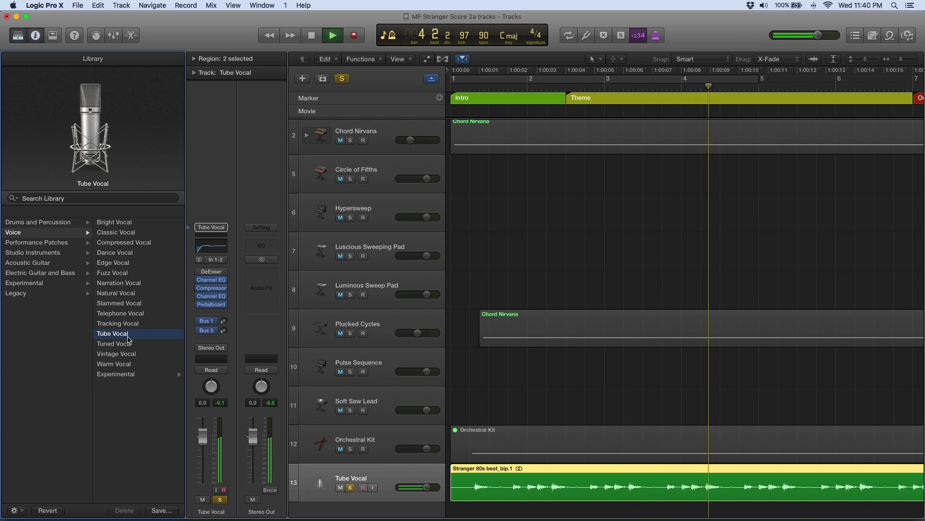
left_click(131, 365)
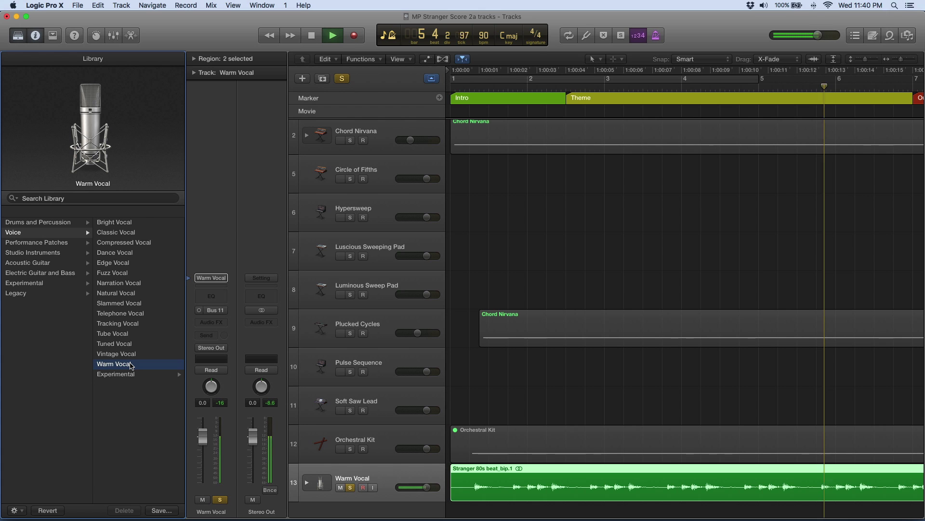
key("space")
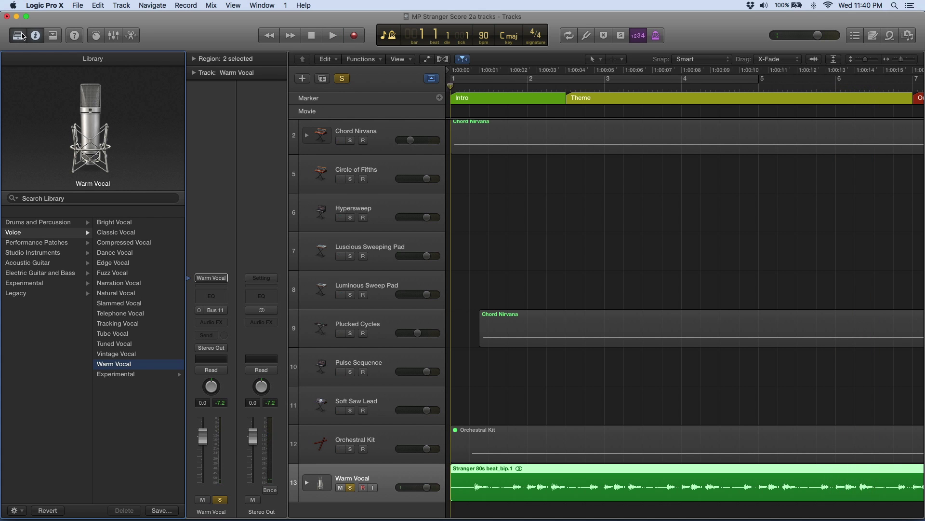
left_click(19, 36)
Turn off Solo, move Plucked Cycles under Chord Nirvana, and show clock time in the display
left_click(161, 80)
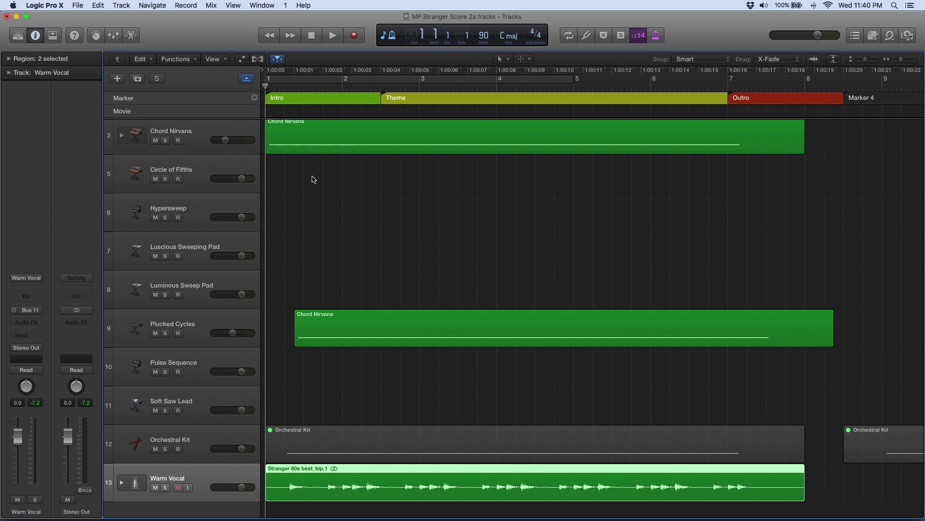
left_click_drag(215, 323, 215, 174)
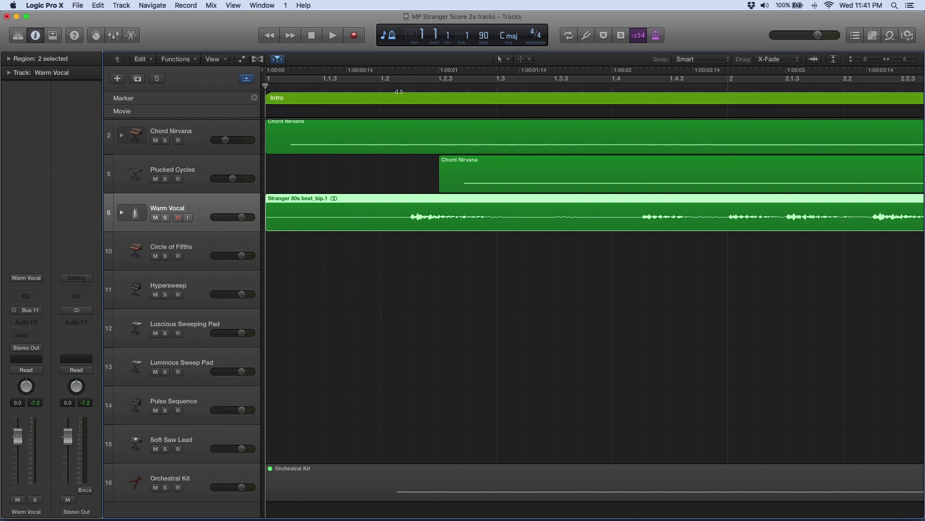
left_click(396, 38)
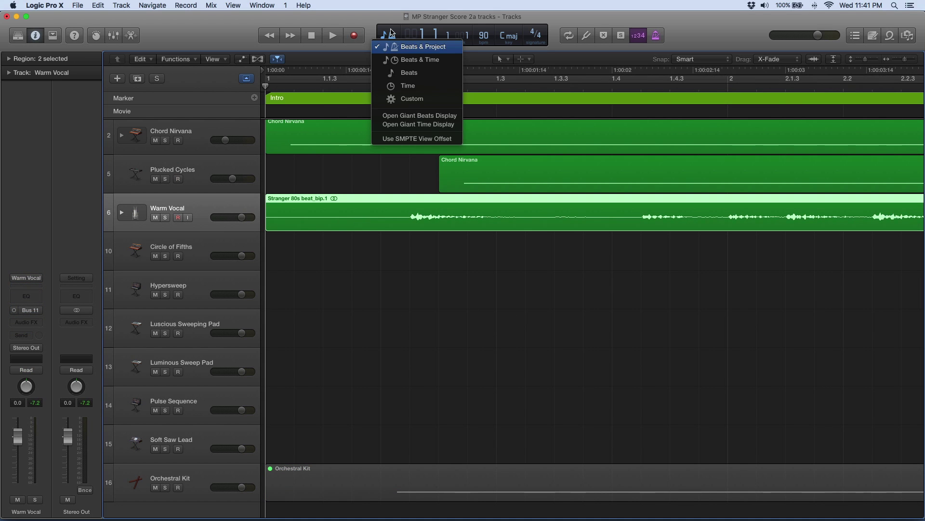
left_click(395, 89)
Keep Chord Nirvana starting at the top and make Plucked Cycles' region start slightly earlier, then play it back
key("super+Down")
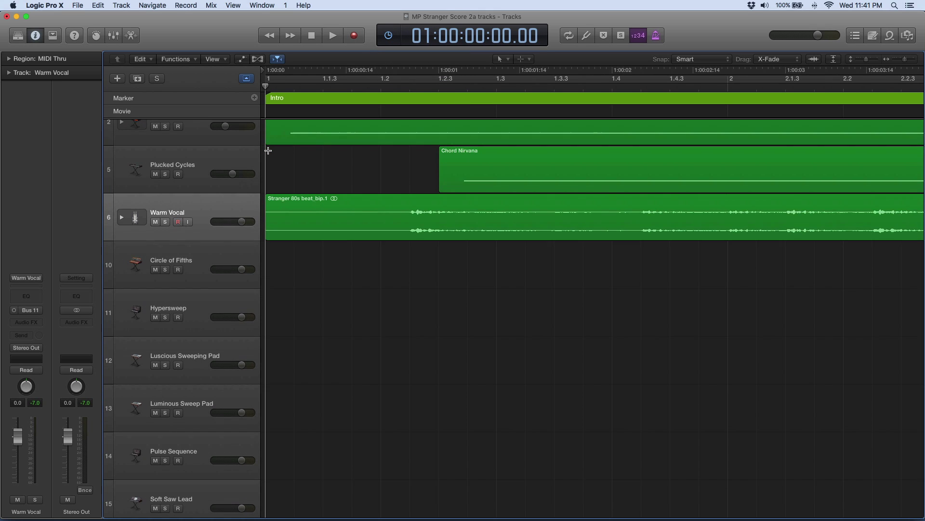
key("super+Right")
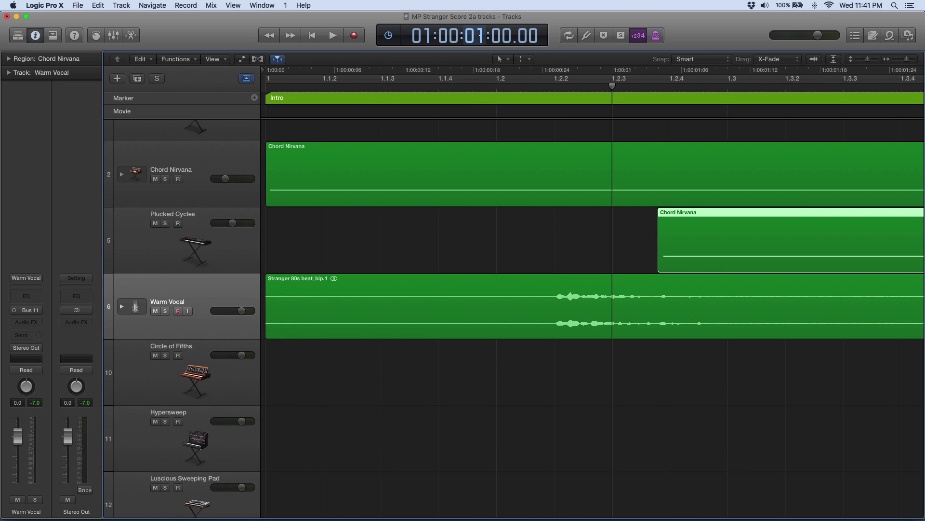
left_click_drag(266, 175, 313, 175)
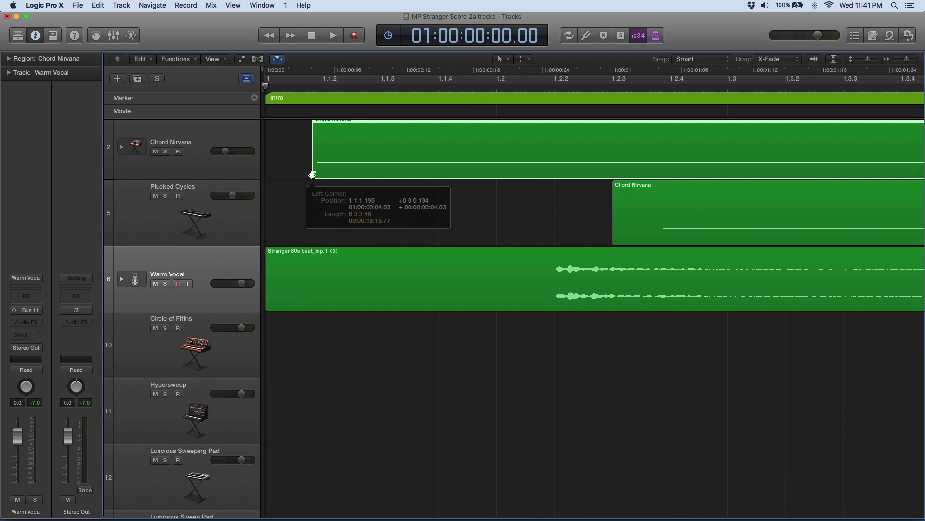
scroll(351, 124, "up", 2)
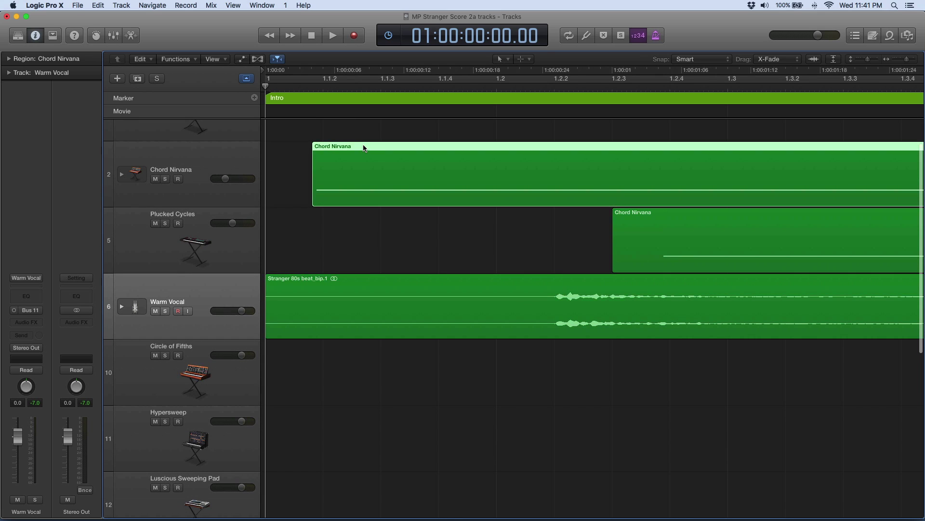
left_click_drag(364, 148, 320, 147)
mouse_move(617, 264)
left_mouse_down()
mouse_move(657, 264)
mouse_move(610, 265)
left_mouse_up()
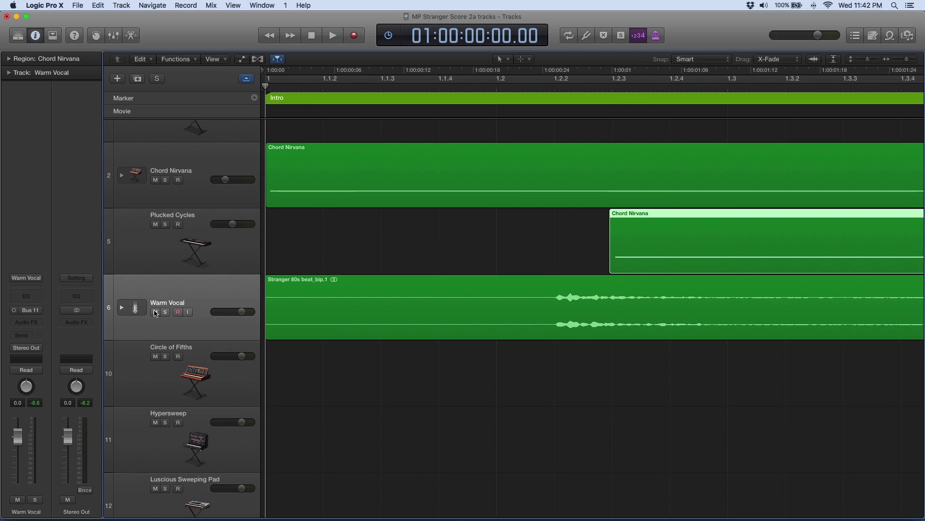
key("space")
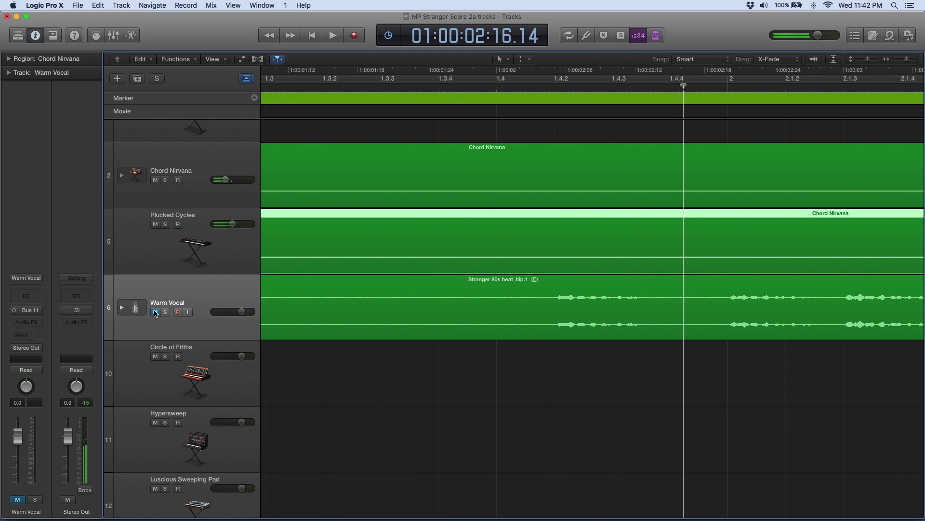
key("space")
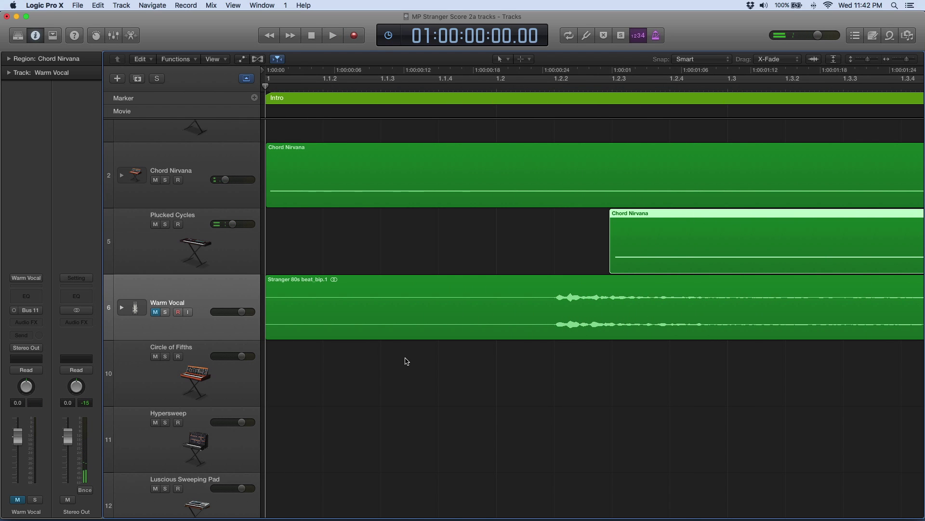
key("super+Left")
key("super+Left")
key("super+Left")
key("super+Left")
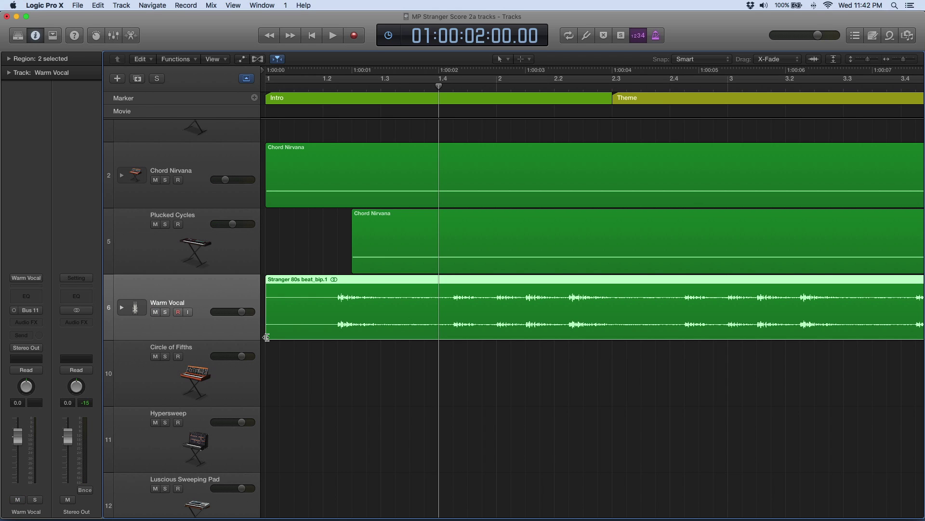
Start the Warm Vocal region around 1 3 4 183, show Beats & Time, and play from the start
left_click_drag(267, 335, 446, 314)
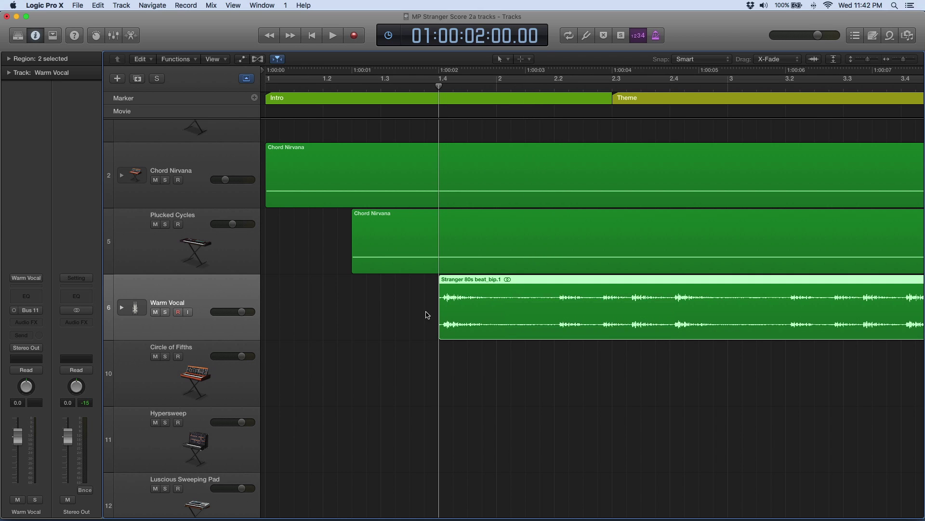
left_click(403, 39)
left_click(399, 24)
key("super+Right")
key("super+Right")
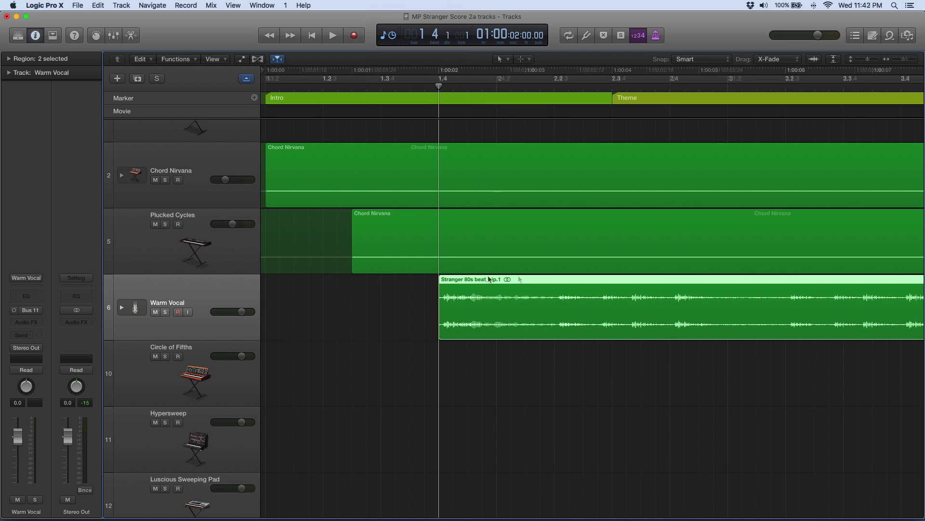
left_click_drag(520, 281, 504, 282)
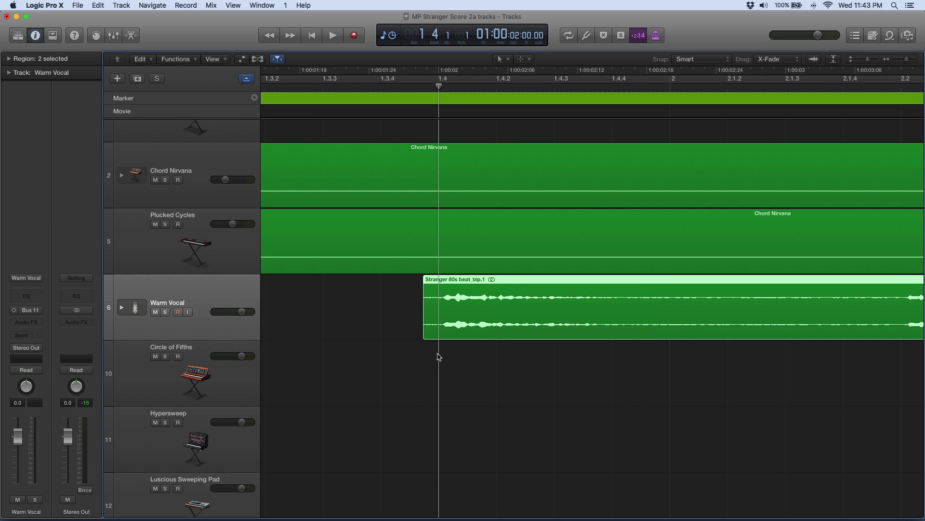
key("Return")
key("space")
key("super+Left")
key("super+Left")
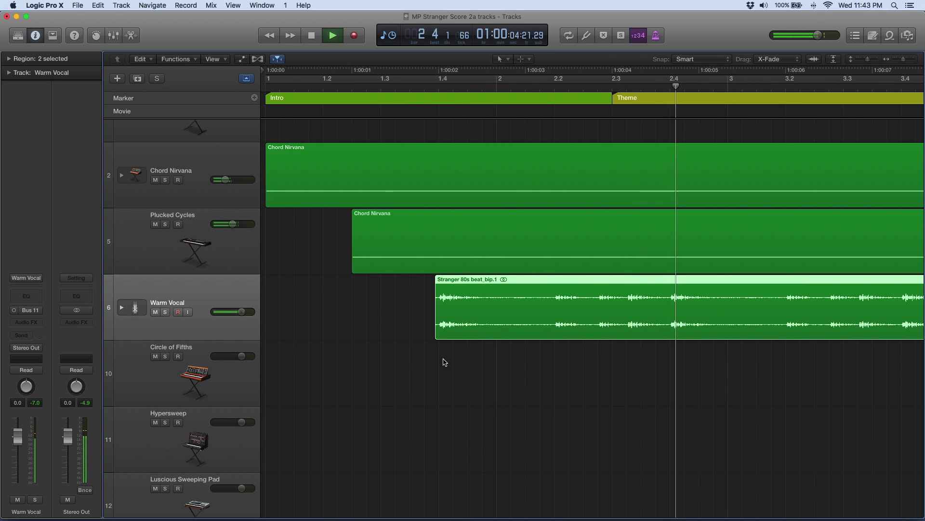
Show volume automation, pull Chord Nirvana's dip down to -30.7 dB, and play to hear it
left_click(444, 362)
key("space")
key("Return")
key("z")
left_click(242, 60)
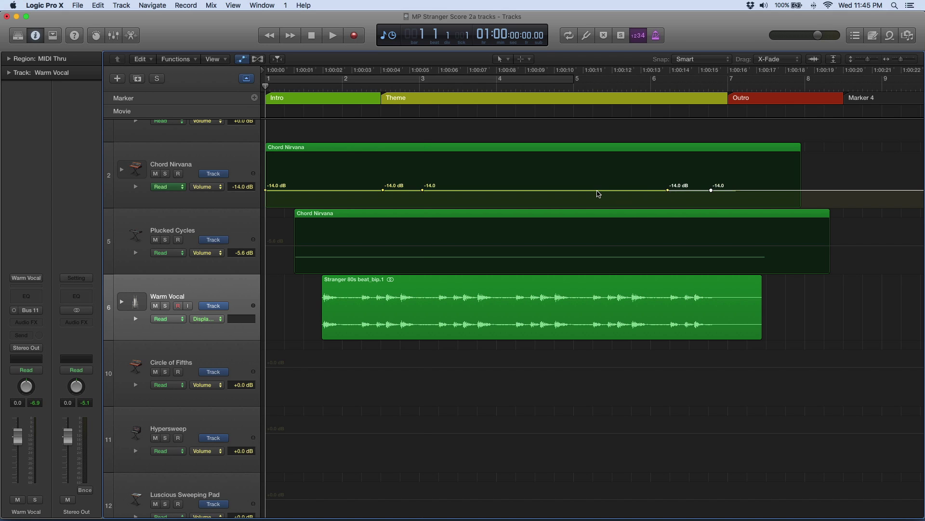
left_click_drag(598, 191, 598, 200)
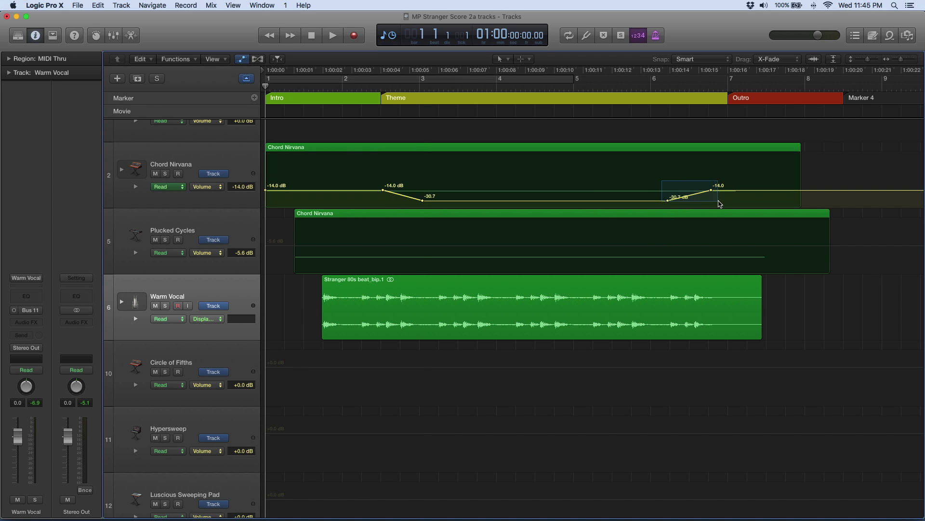
left_click_drag(720, 204, 608, 201)
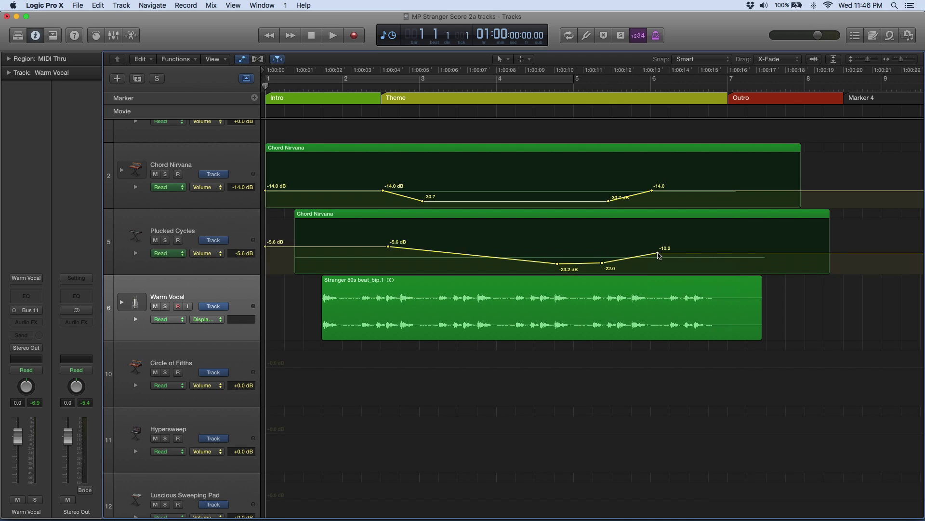
key("space")
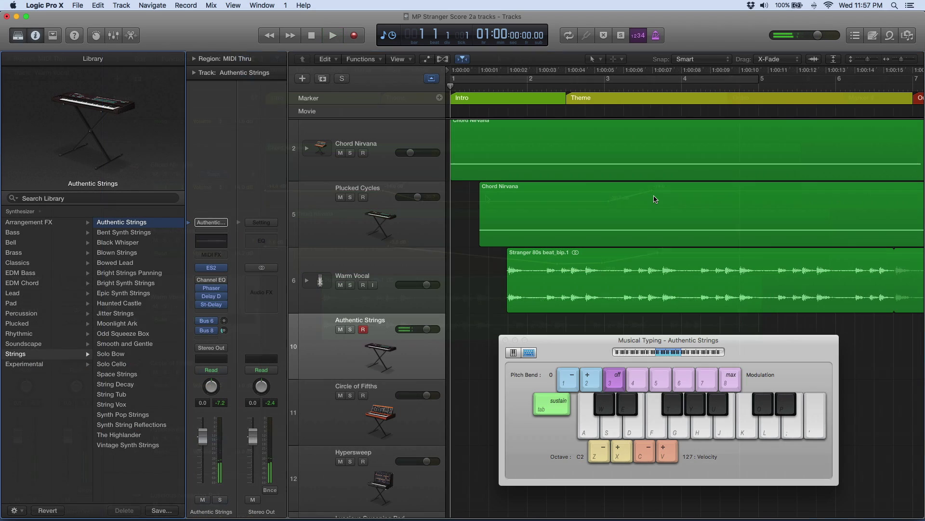
During playback, play strings notes (H, K, L) then choir notes (S, L) with Musical Typing
key("space")
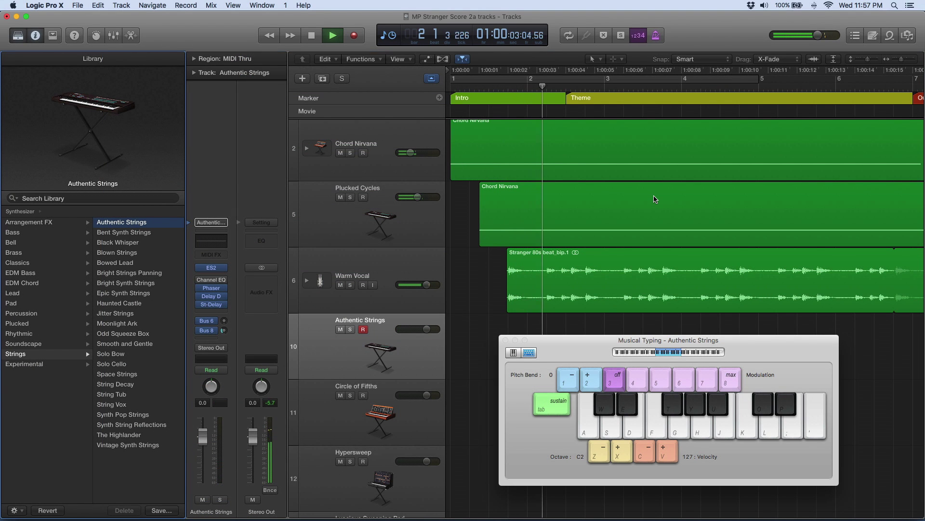
key("h")
key("k")
key("l")
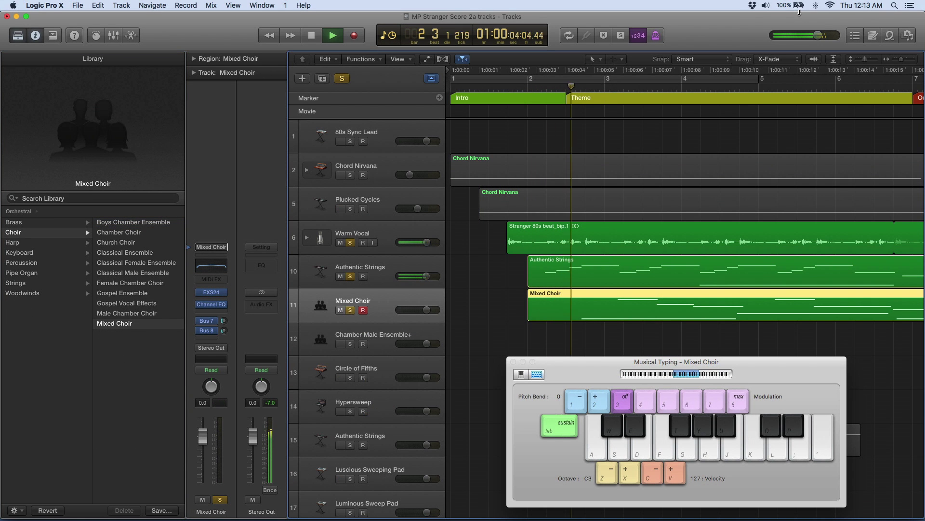
key("s")
key("l")
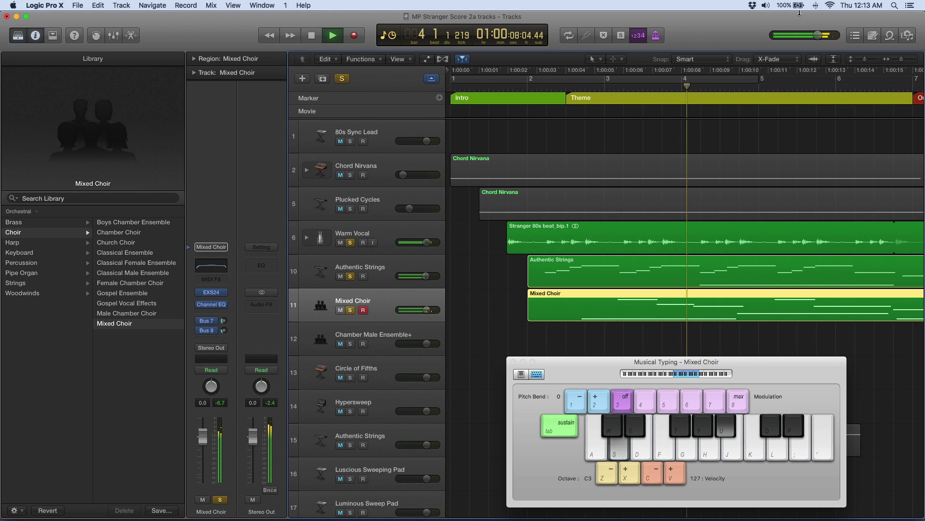
Finish the choir phrase, stop, and open the Mixed Choir region in a Piano Roll window
key("h")
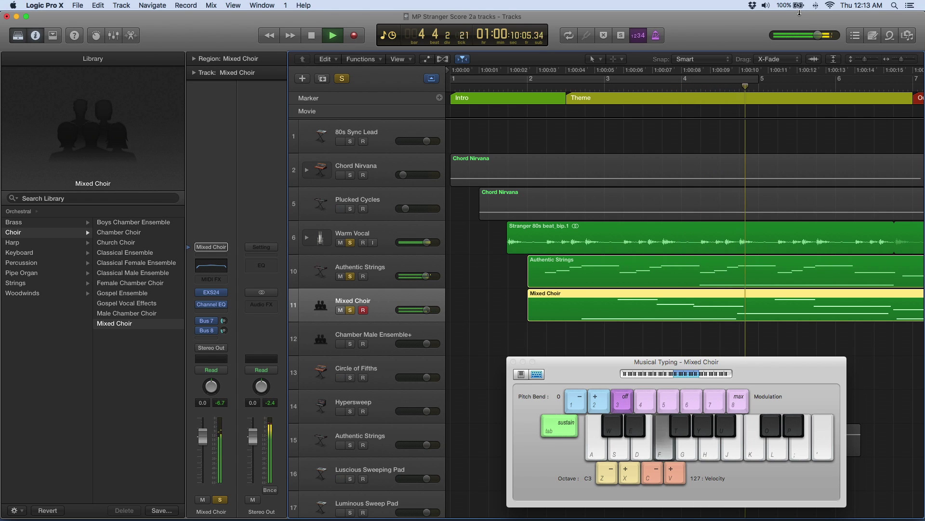
key("space")
double_click(615, 295)
key("super+4")
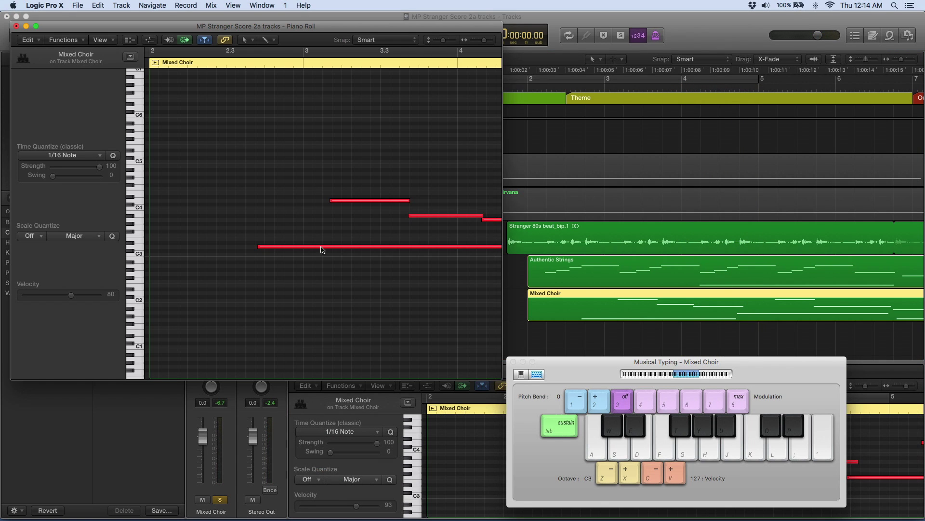
left_click(126, 42)
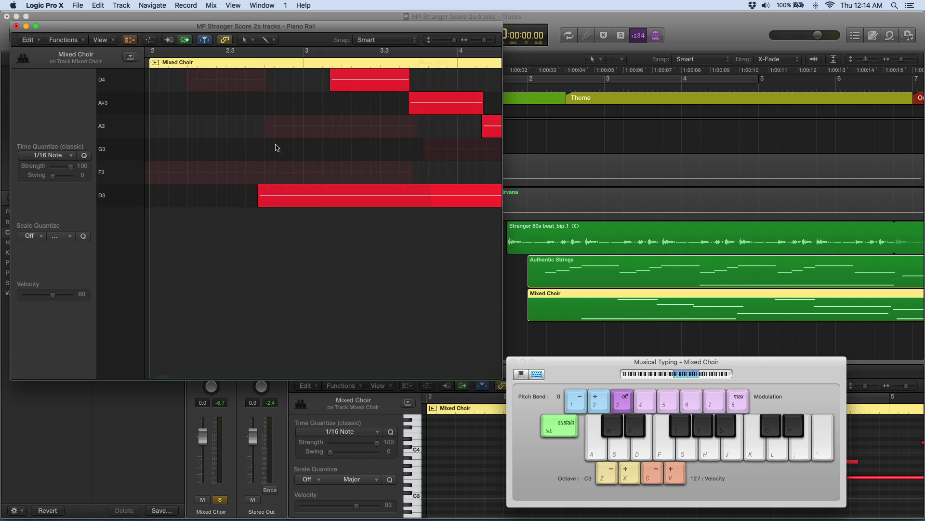
scroll(289, 106, "right", 10)
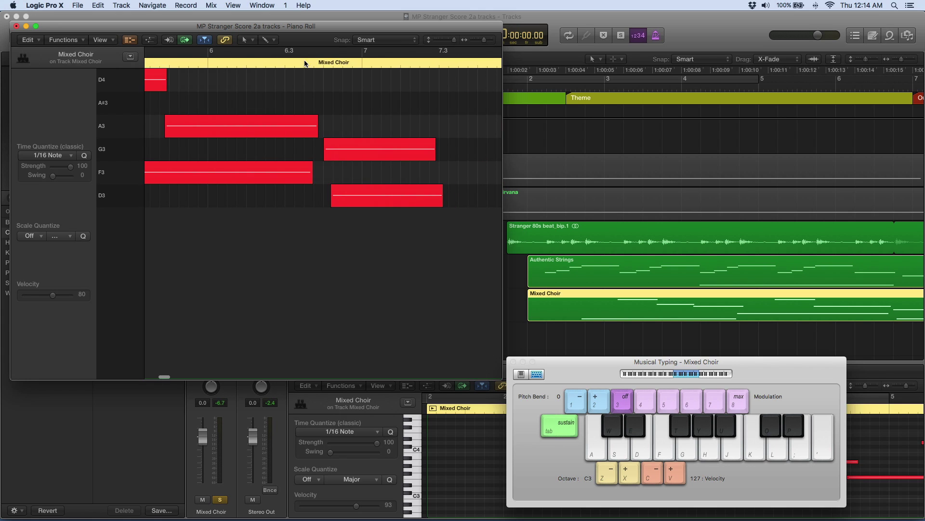
Copy the D3 note up to A#3, raise that A#3 note to D4, and play from the start
left_click(337, 144)
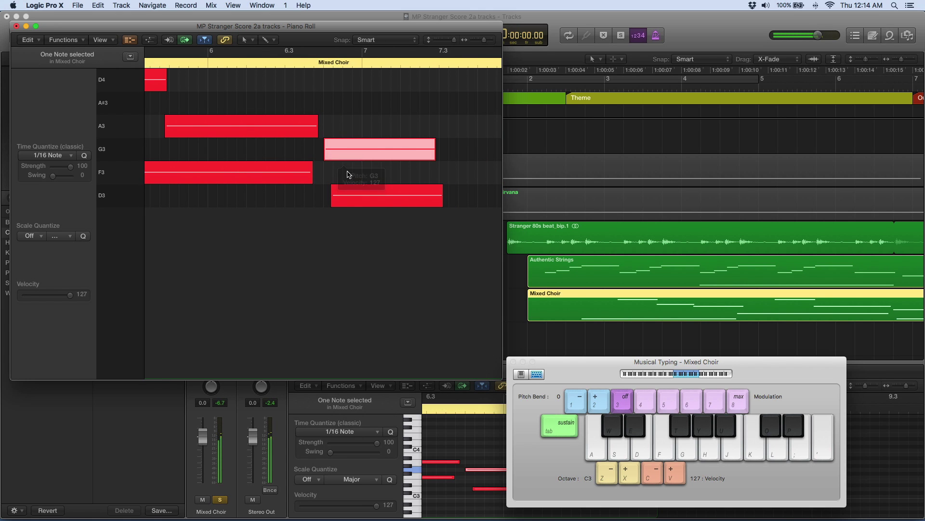
left_click(352, 194)
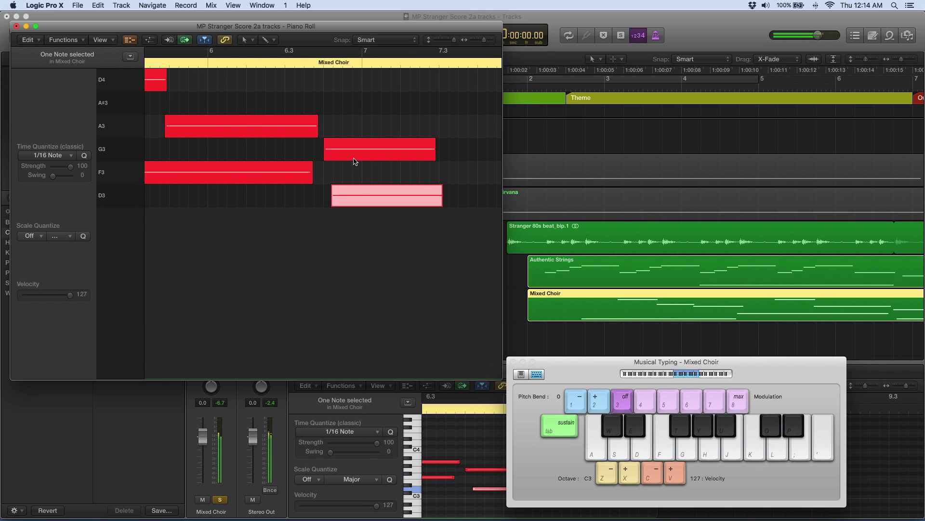
left_click_drag(357, 200, 362, 106)
left_click(377, 59)
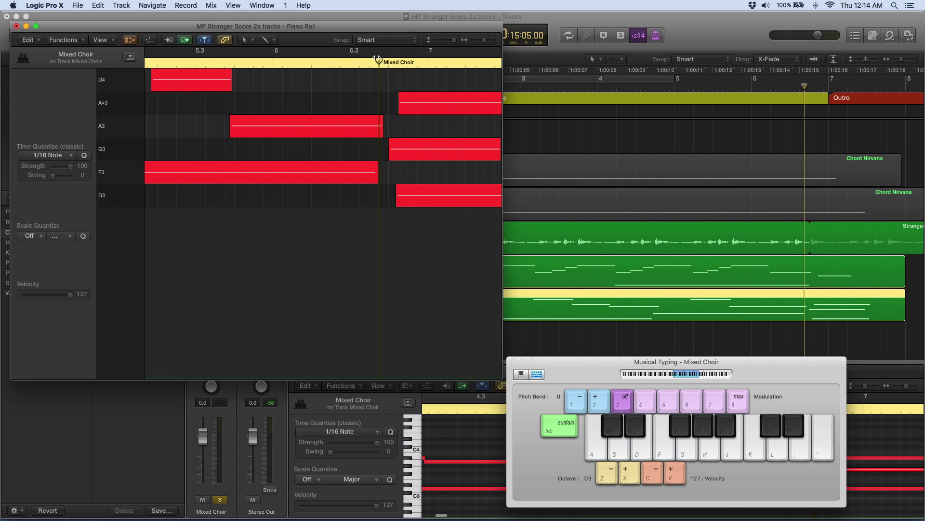
left_click_drag(434, 103, 433, 80)
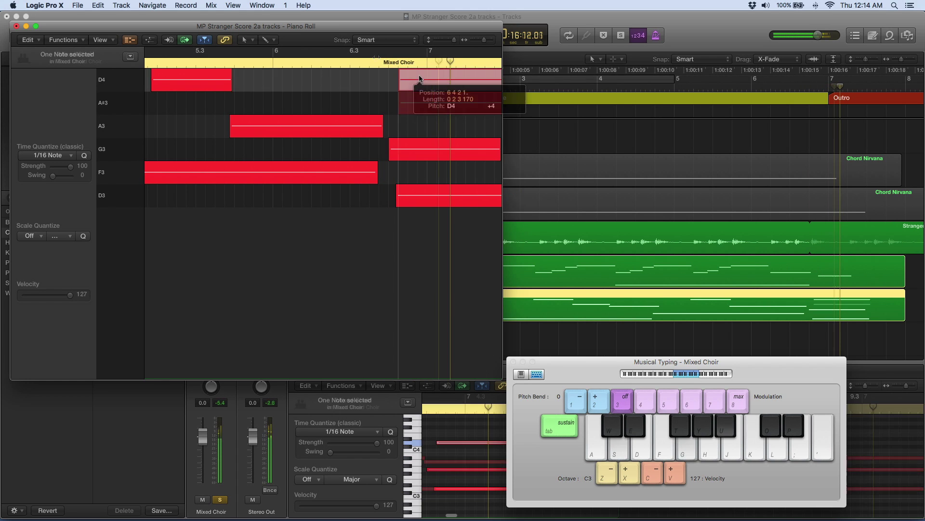
left_click(389, 60)
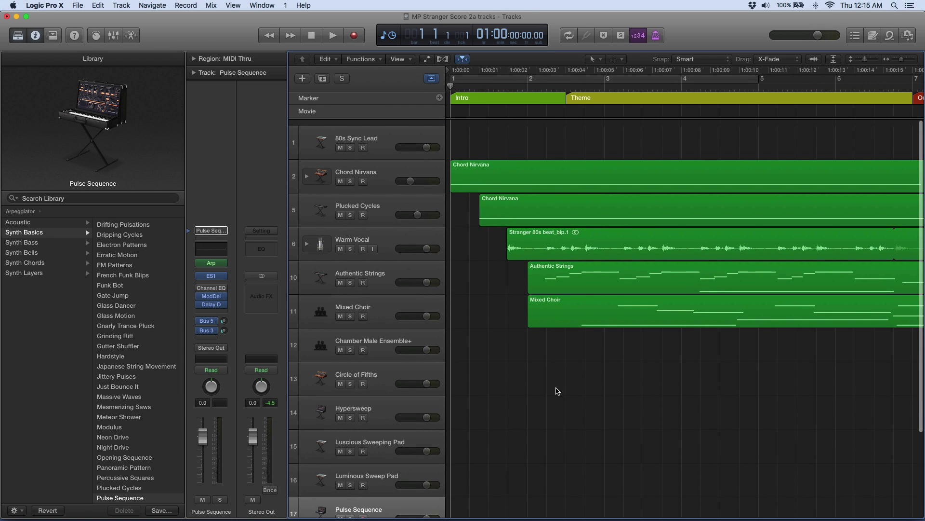
scroll(557, 390, "down", 1)
key("space")
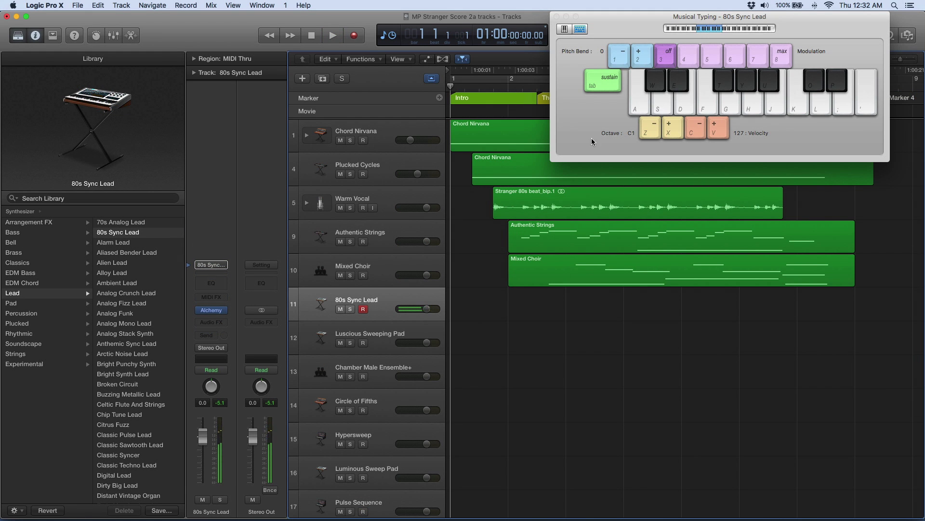
Inspect the 80s Sync Lead's Alchemy advanced view, then show its Transform Pad Smart Controls
left_click(212, 311)
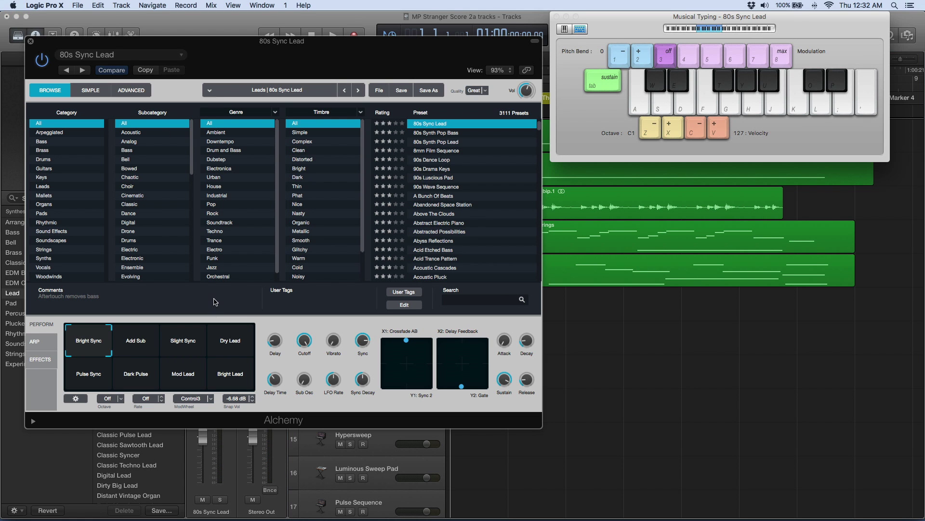
left_click(117, 91)
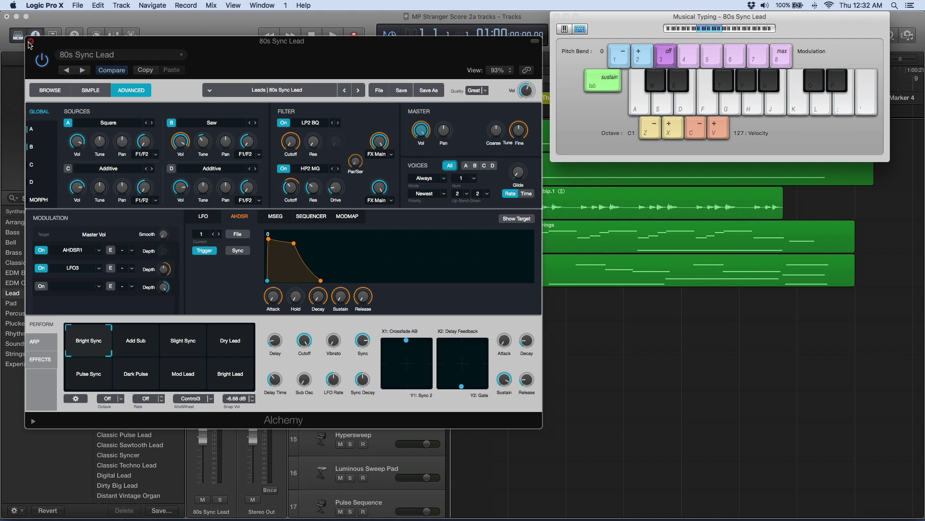
left_click(30, 42)
left_click(96, 35)
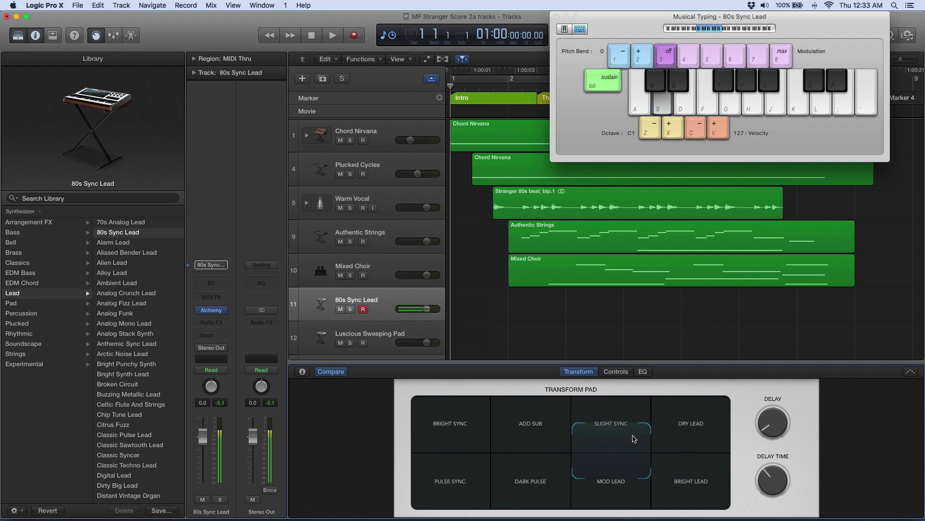
Record an 80s Sync Lead part with the Bright Lead sound, then select Luscious Sweeping Pad
left_click(703, 491)
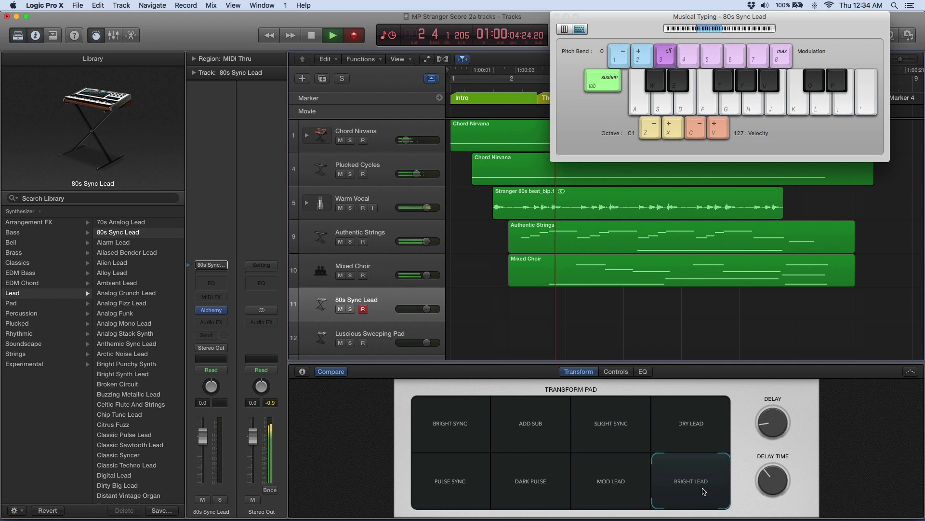
key("s")
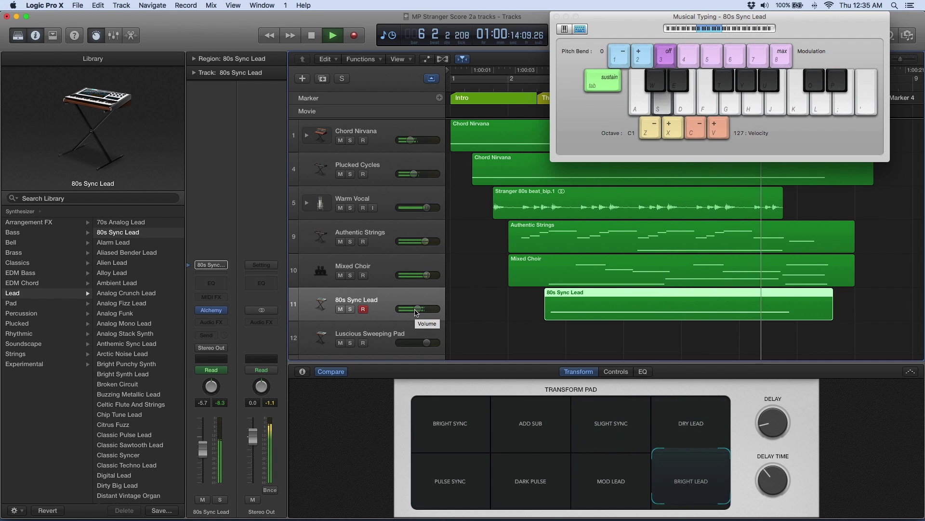
key("Down")
key("space")
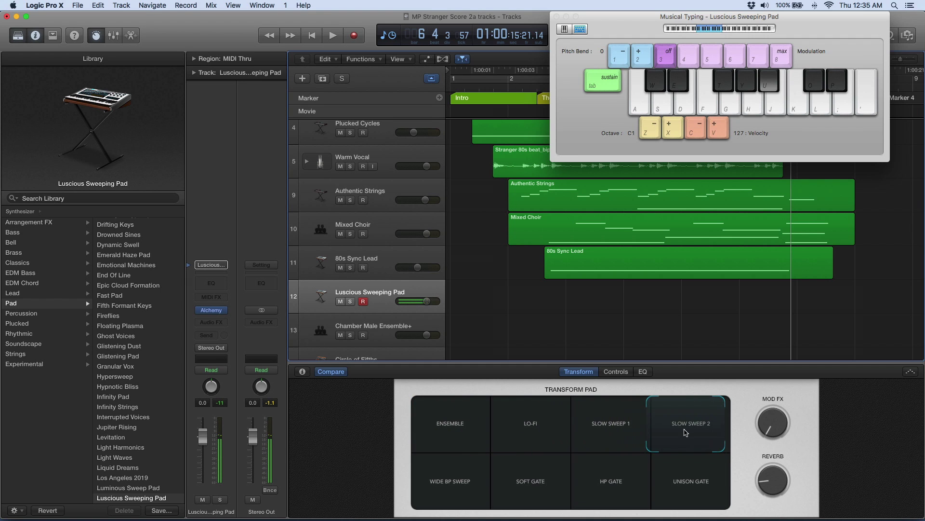
Record a pad note while sweeping the Transform Pad puck, then lower the pad volume to -7.4 dB
left_click_drag(692, 470, 674, 490)
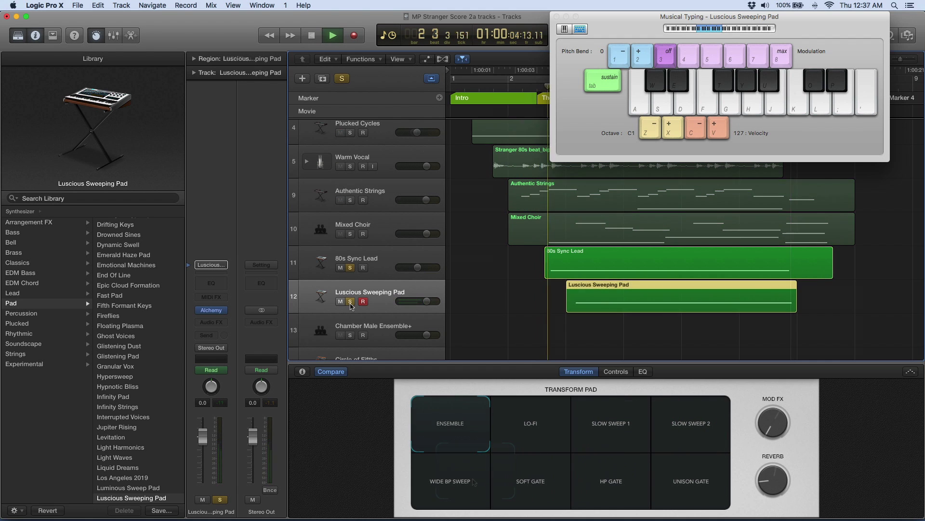
key("u")
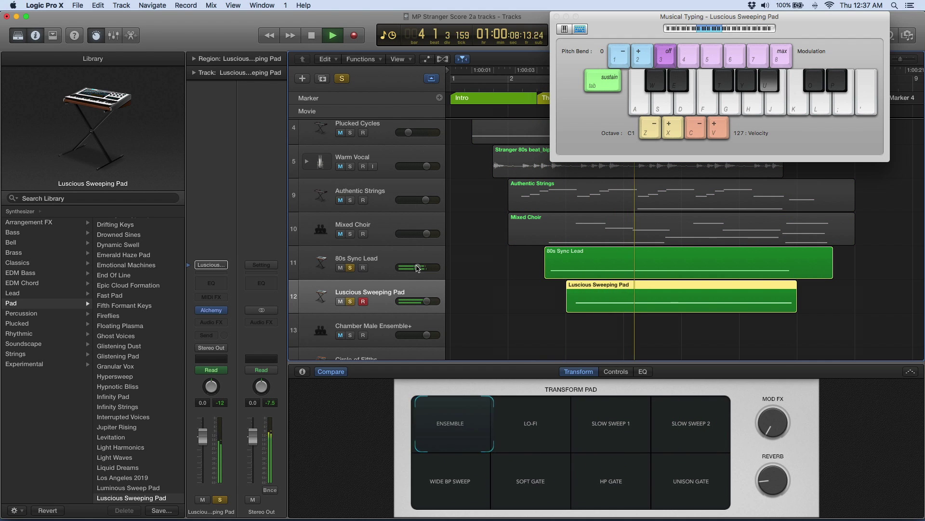
left_click_drag(418, 268, 412, 268)
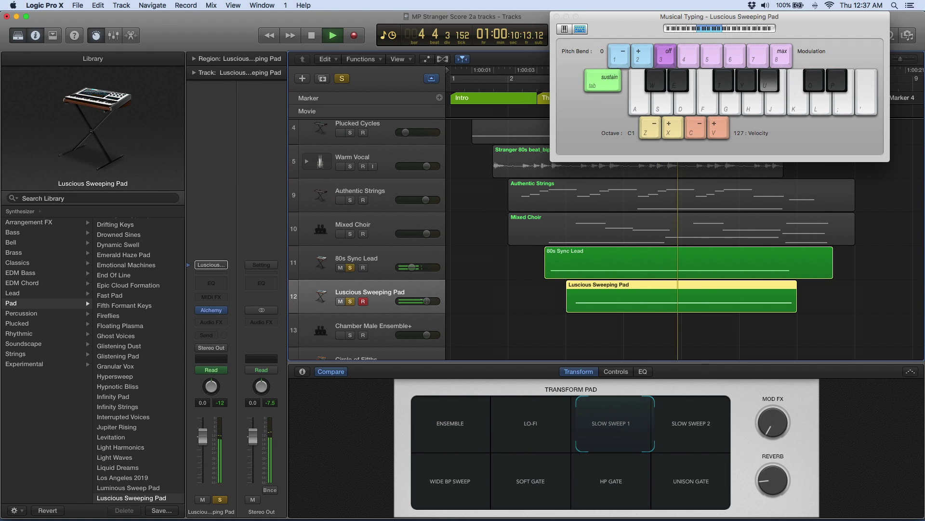
left_click_drag(426, 301, 402, 304)
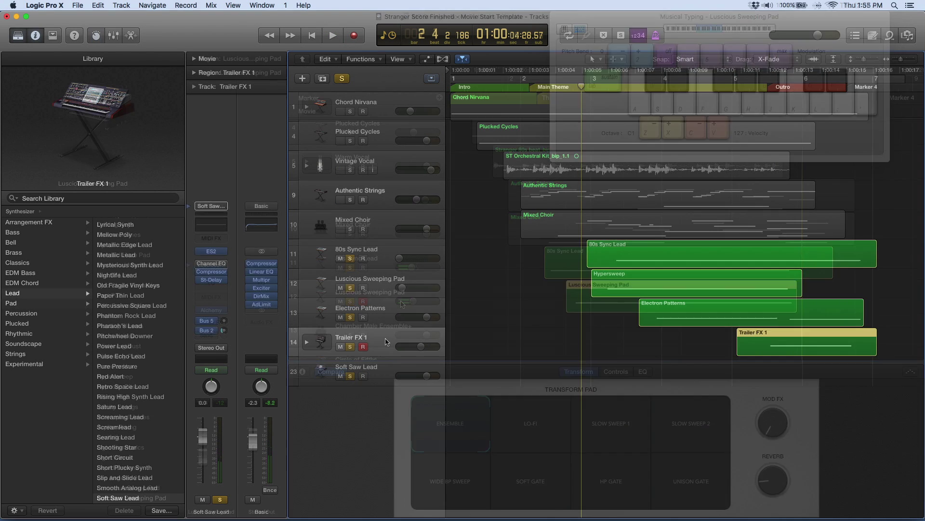
Audition Trailer FX 1 and Electron Patterns on the Musical Typing keyboard, then play the arrangement
key("super+k")
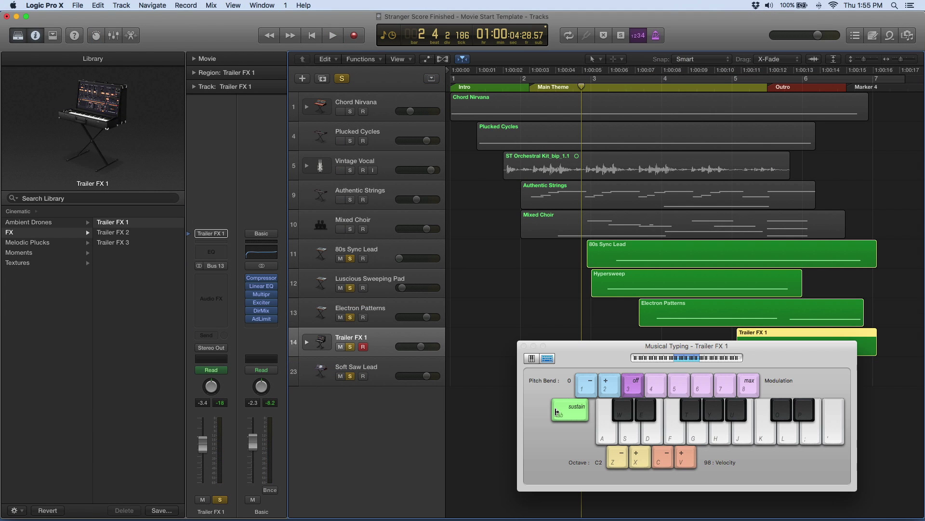
left_click(652, 433)
left_click(402, 308)
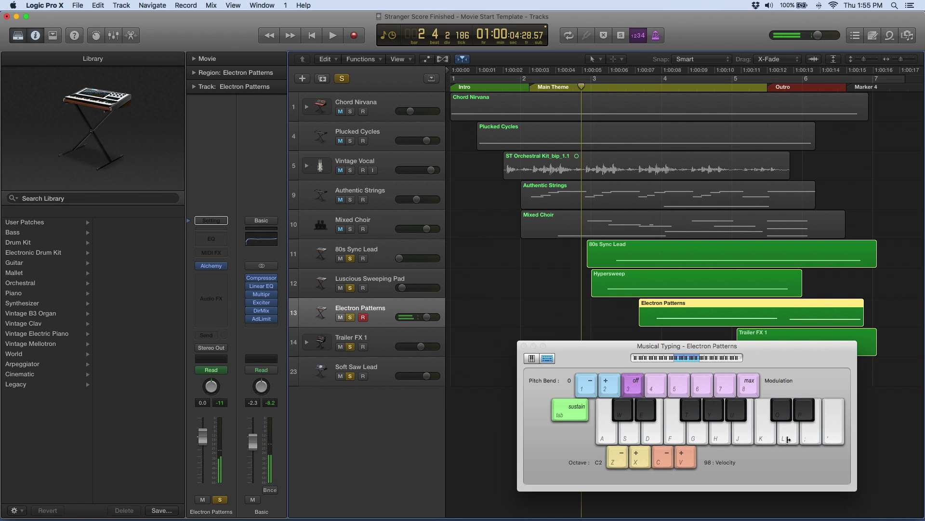
left_click(675, 431)
left_click(648, 431)
left_click(614, 430)
key("space")
key("super+k")
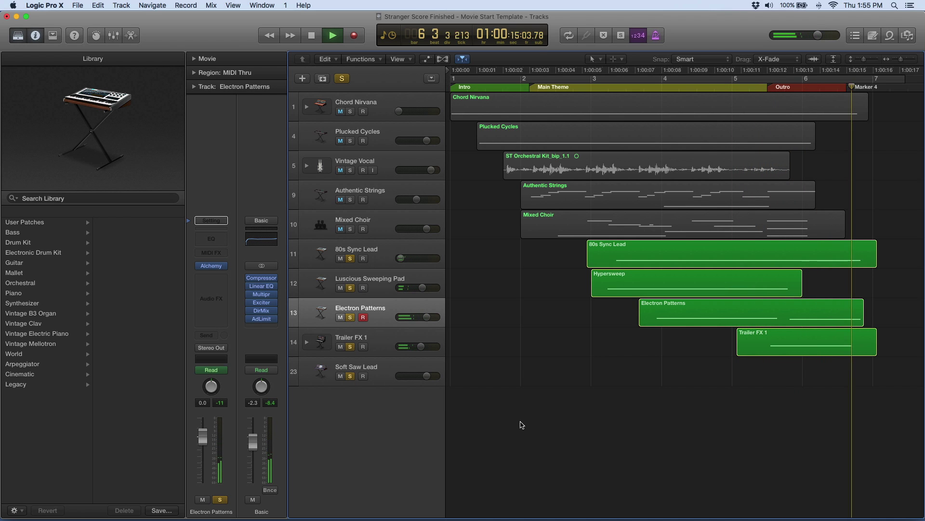
Stop playback and display every track's volume automation lanes
key("space")
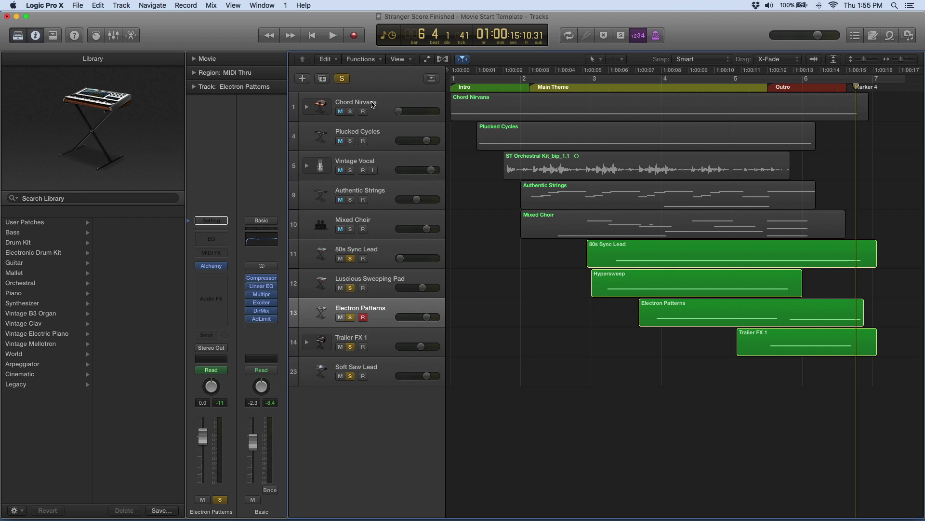
left_click(426, 60)
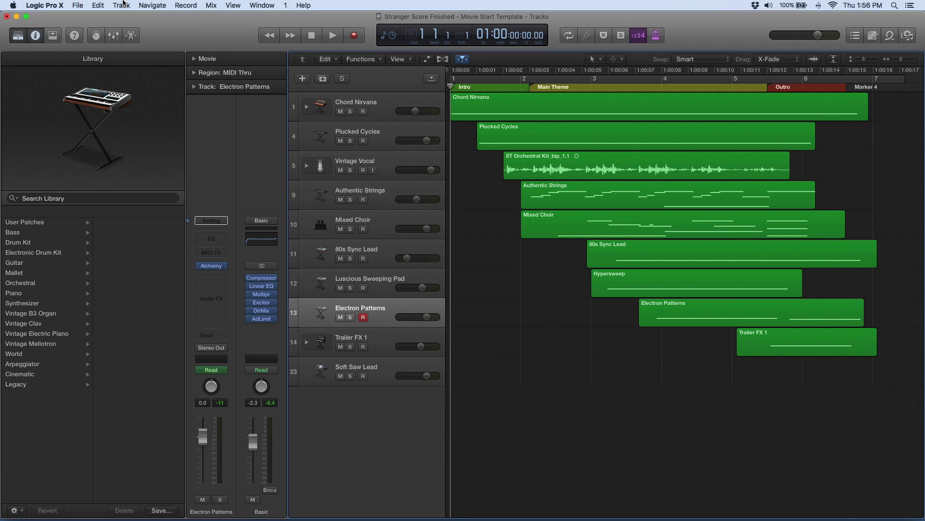
Show the Basic output track and check its levels in the Mixer during playback
left_click(123, 4)
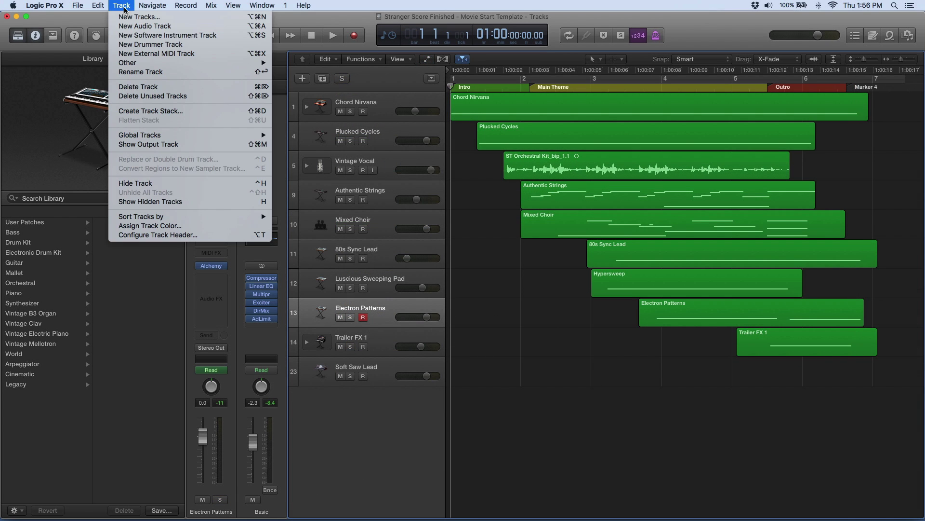
left_click(151, 144)
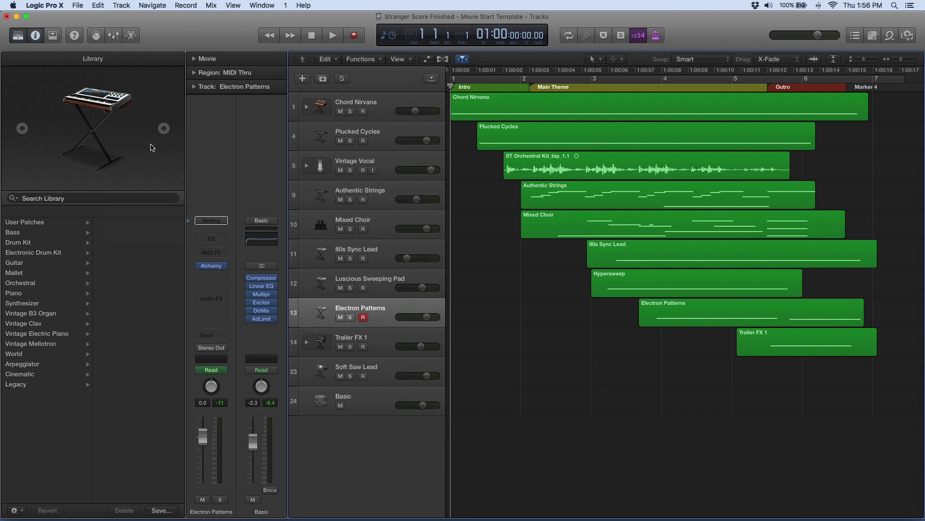
left_click(363, 405)
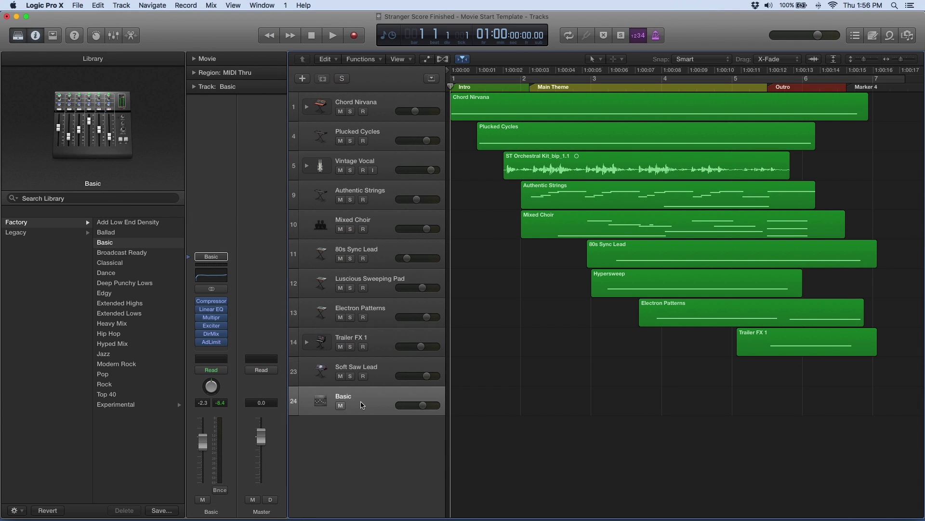
key("x")
key("space")
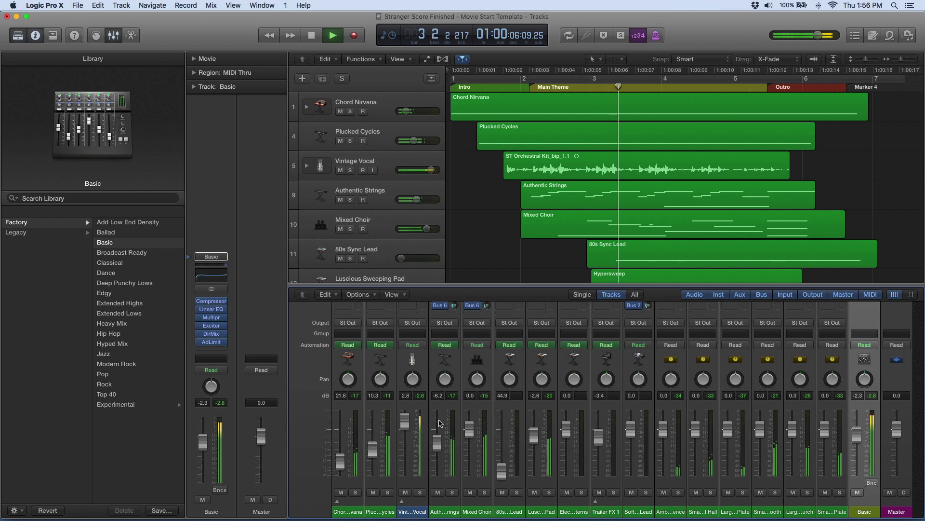
key("space")
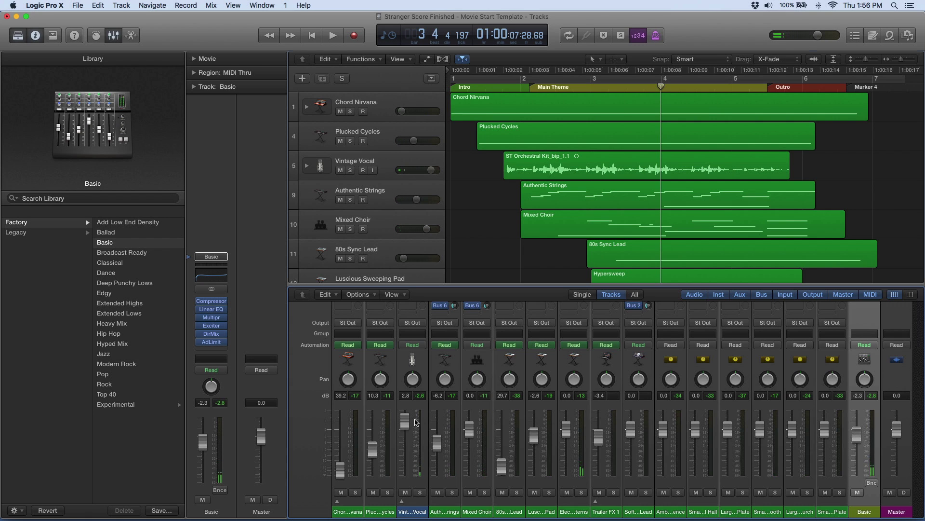
key("x")
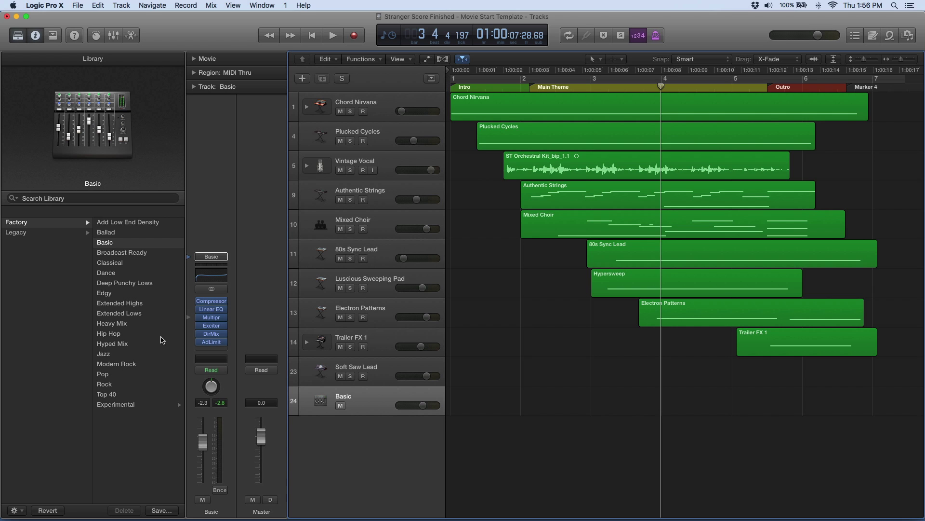
Audition Pop, Psychedelic and Rock Show mastering presets during playback, then apply Heavy Mix
key("Return")
key("space")
left_click(103, 374)
left_click(125, 405)
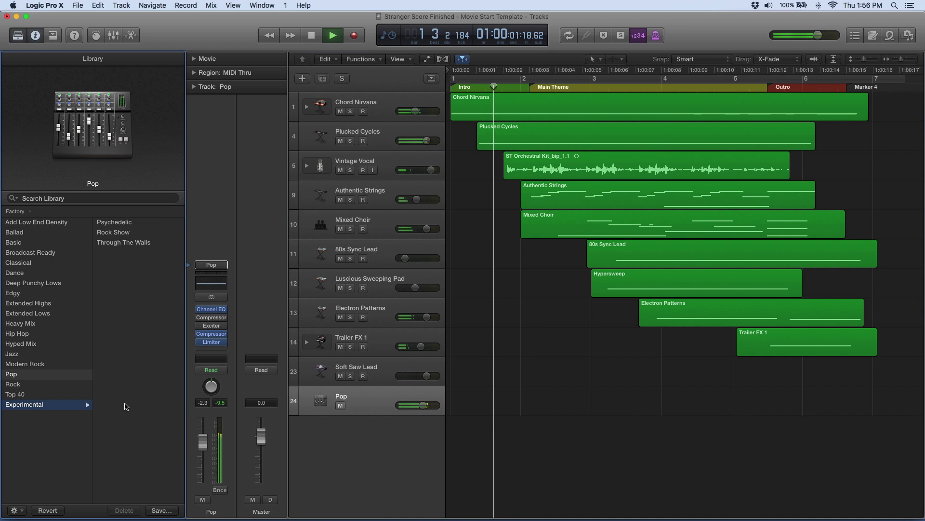
left_click(119, 223)
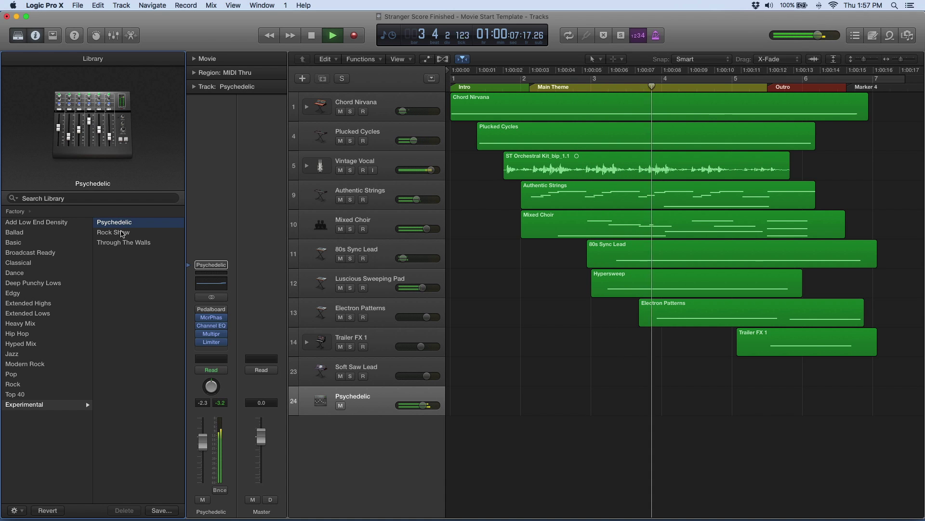
left_click(122, 233)
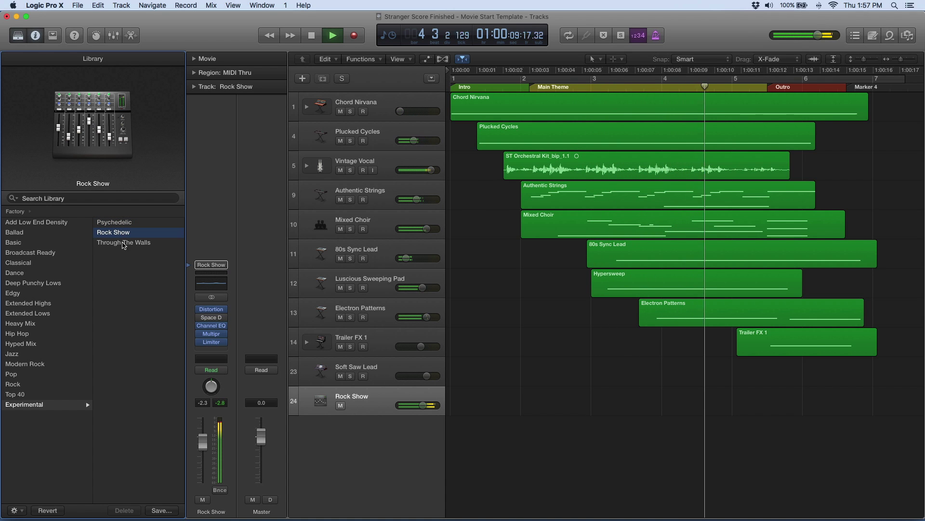
left_click(103, 223)
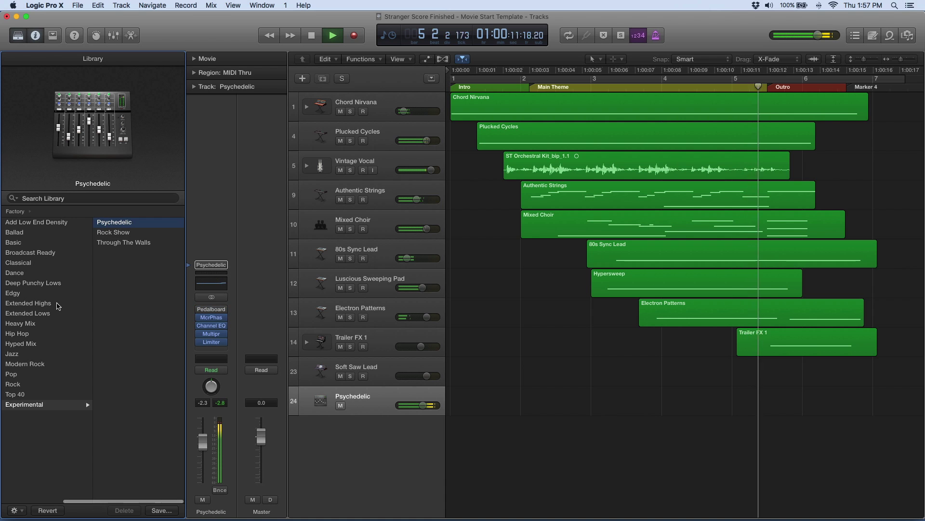
left_click(47, 323)
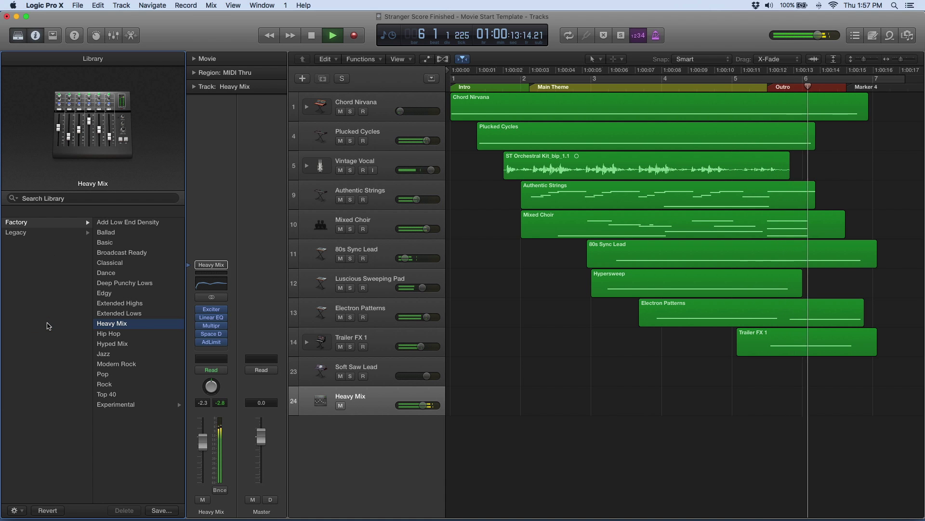
key("space")
Reveal the global movie track and play the score with 'Stranger Things render.mov'
left_click(430, 78)
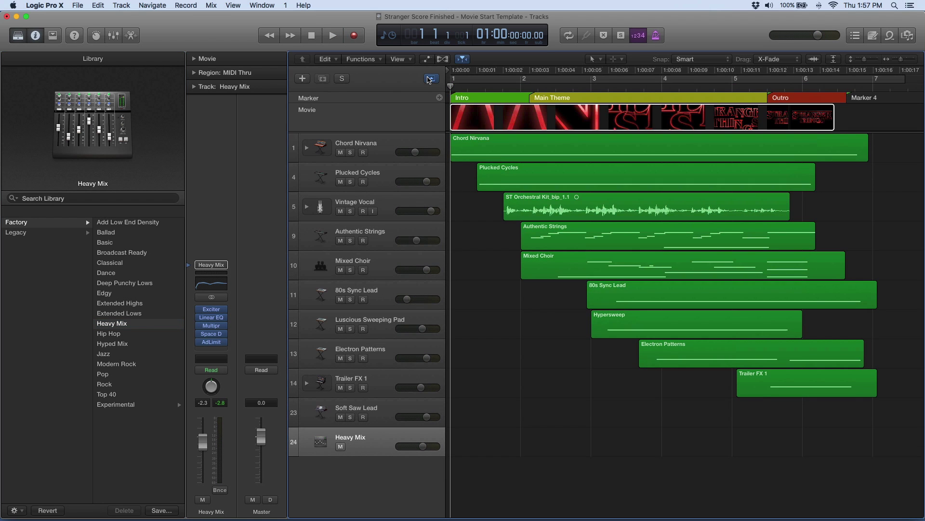
key("space")
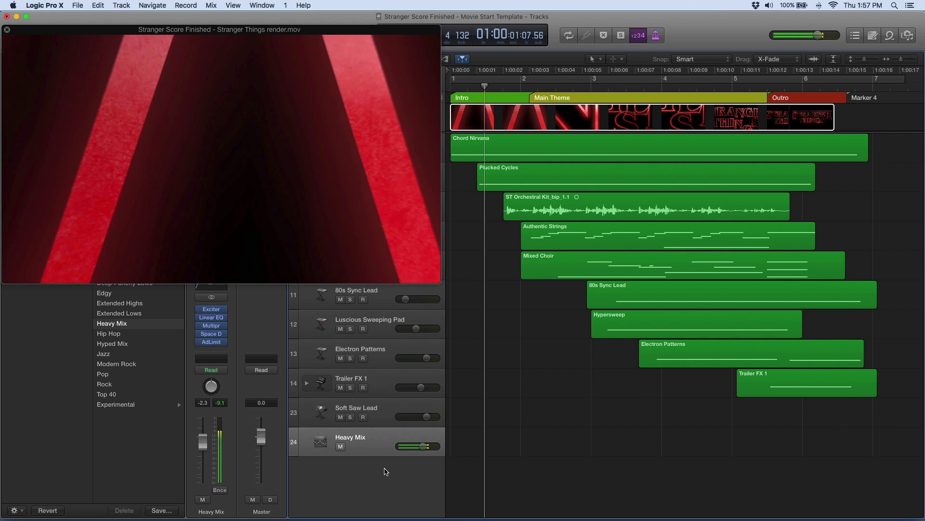